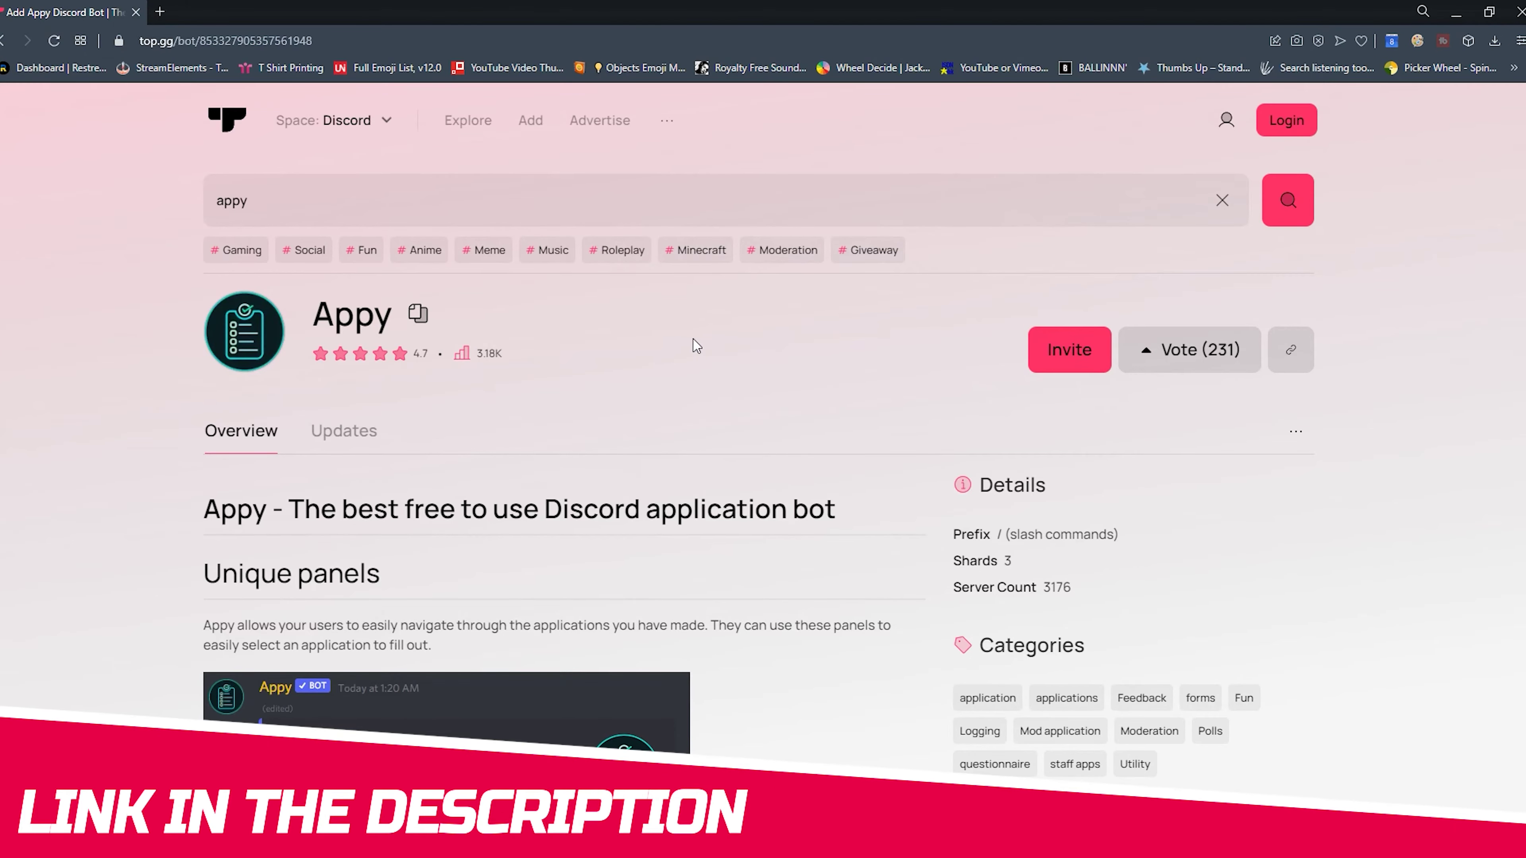
- Invite the Appy bot to your own Discord server and authorise it with the Administrator permission
click(1069, 350)
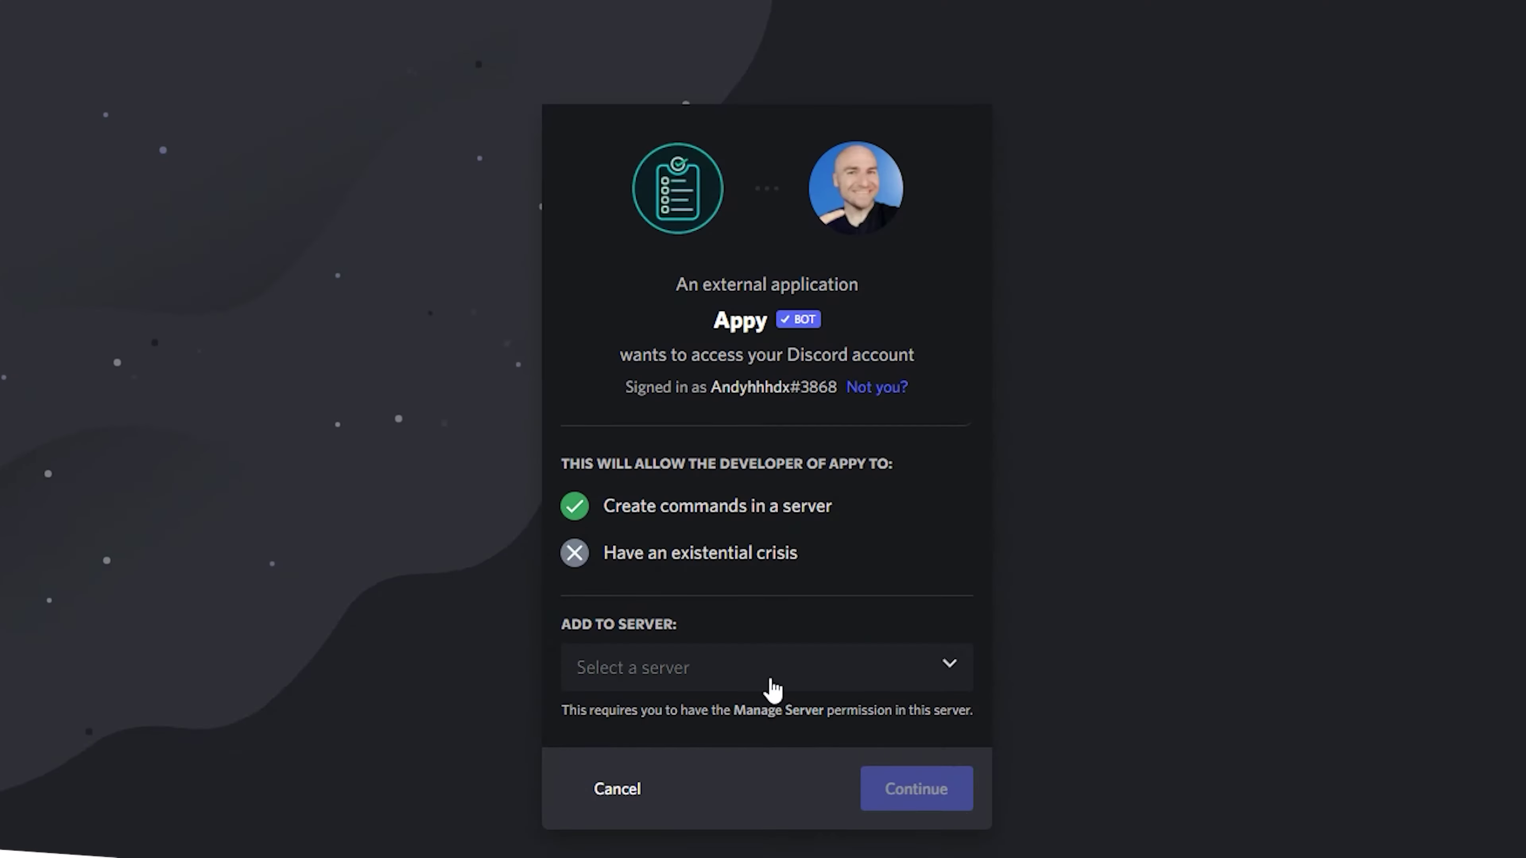
click(736, 715)
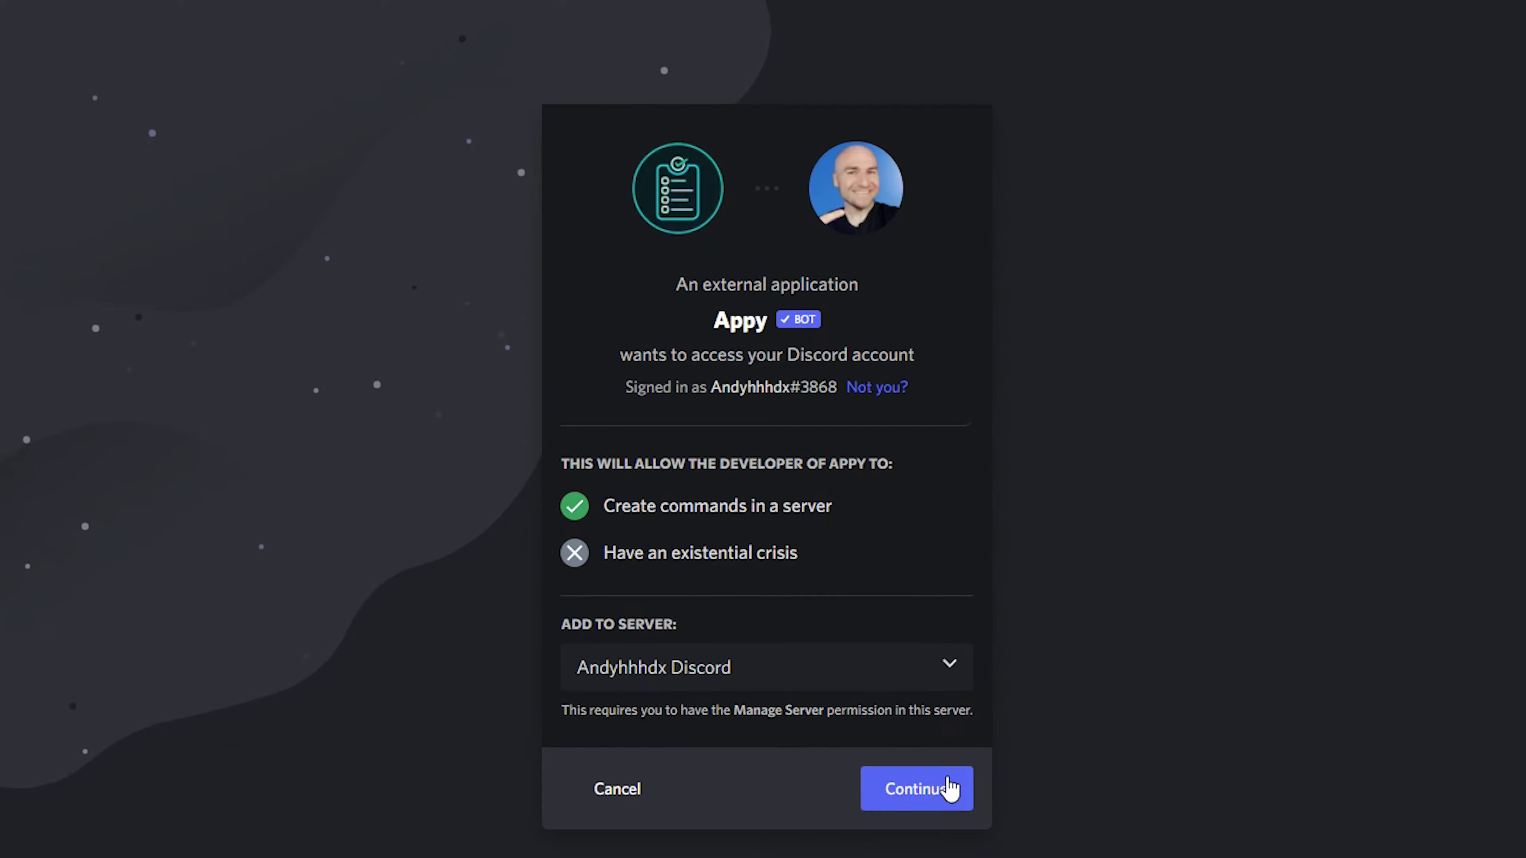
click(935, 803)
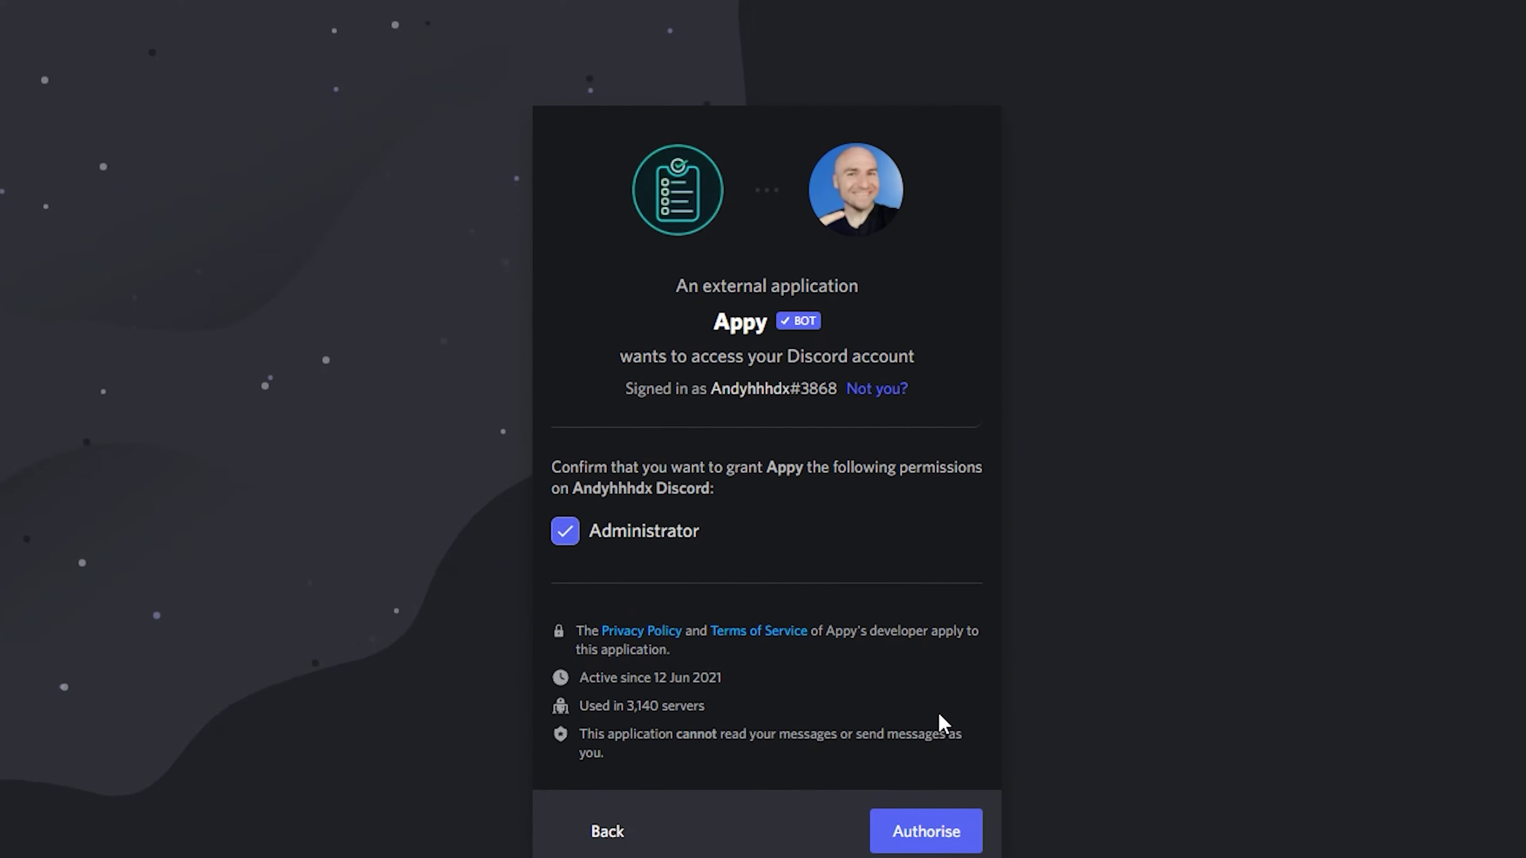
click(928, 832)
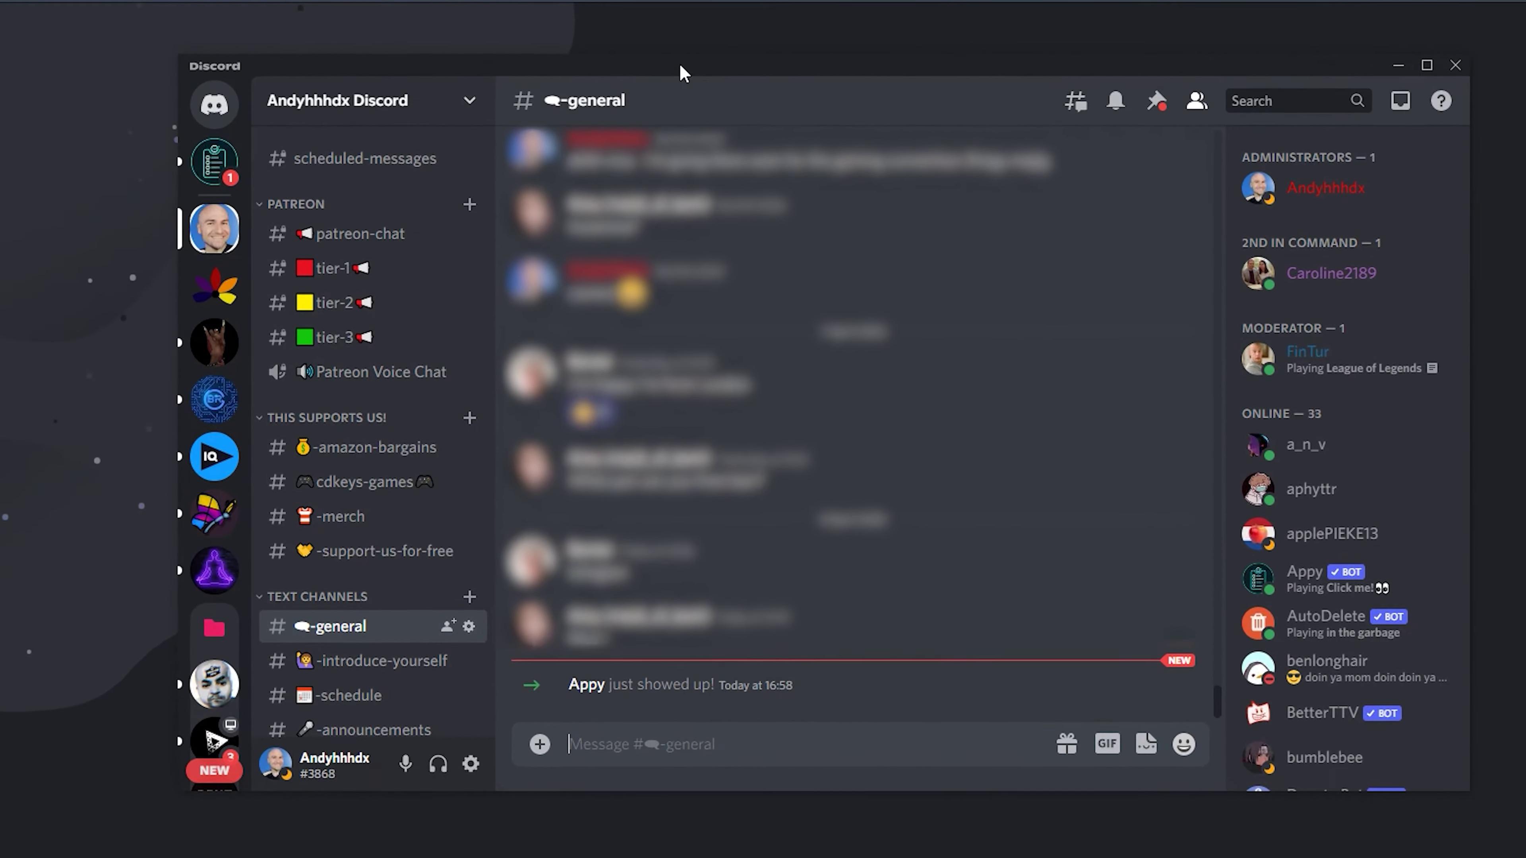
click(214, 161)
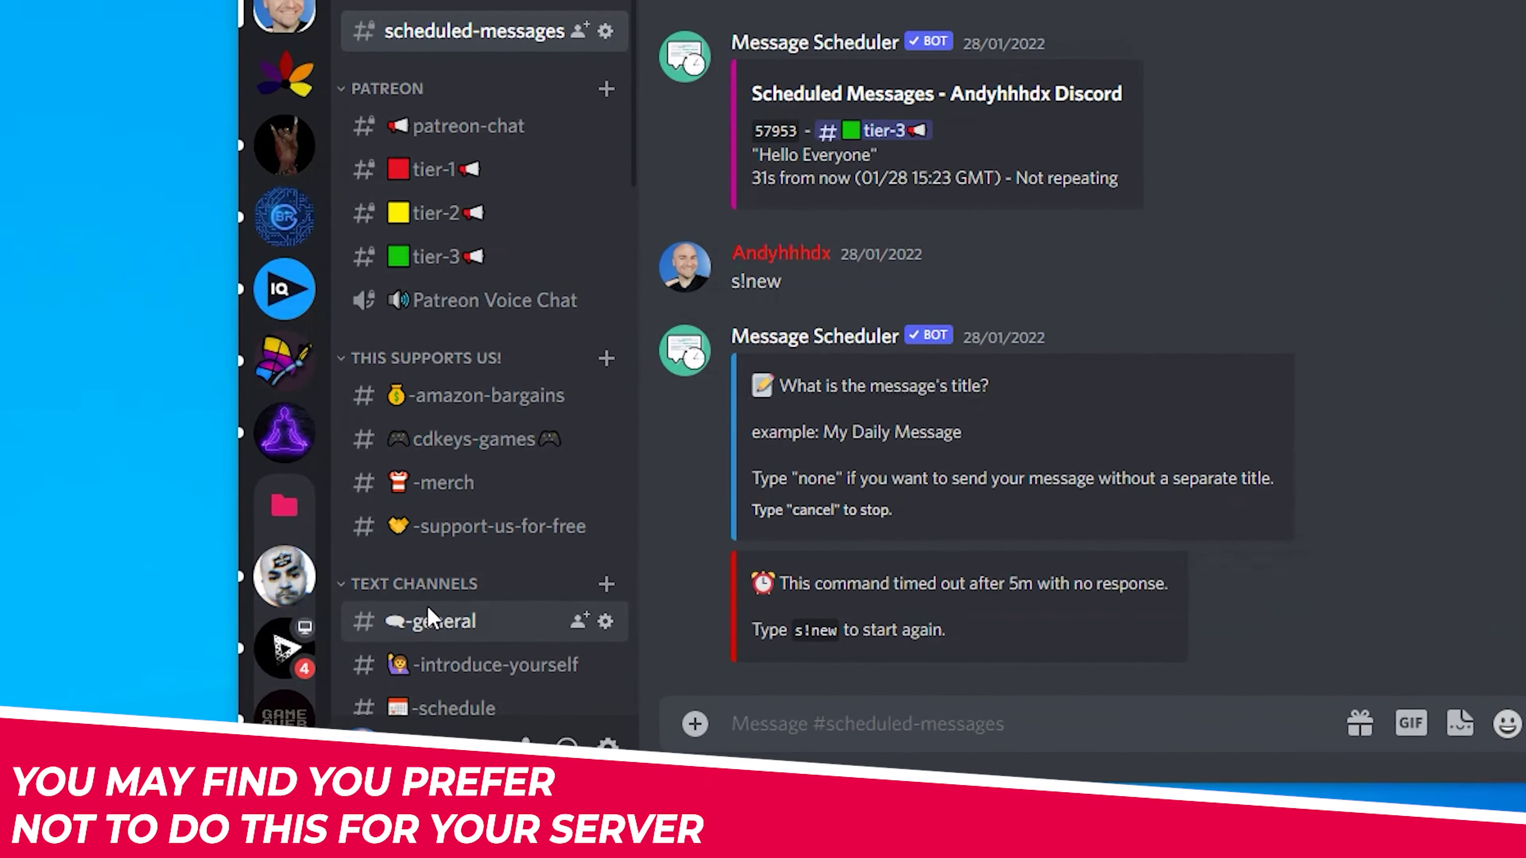
- In the Discord app, create a text channel named "vacancies" in the Text Channels category
right_click(428, 609)
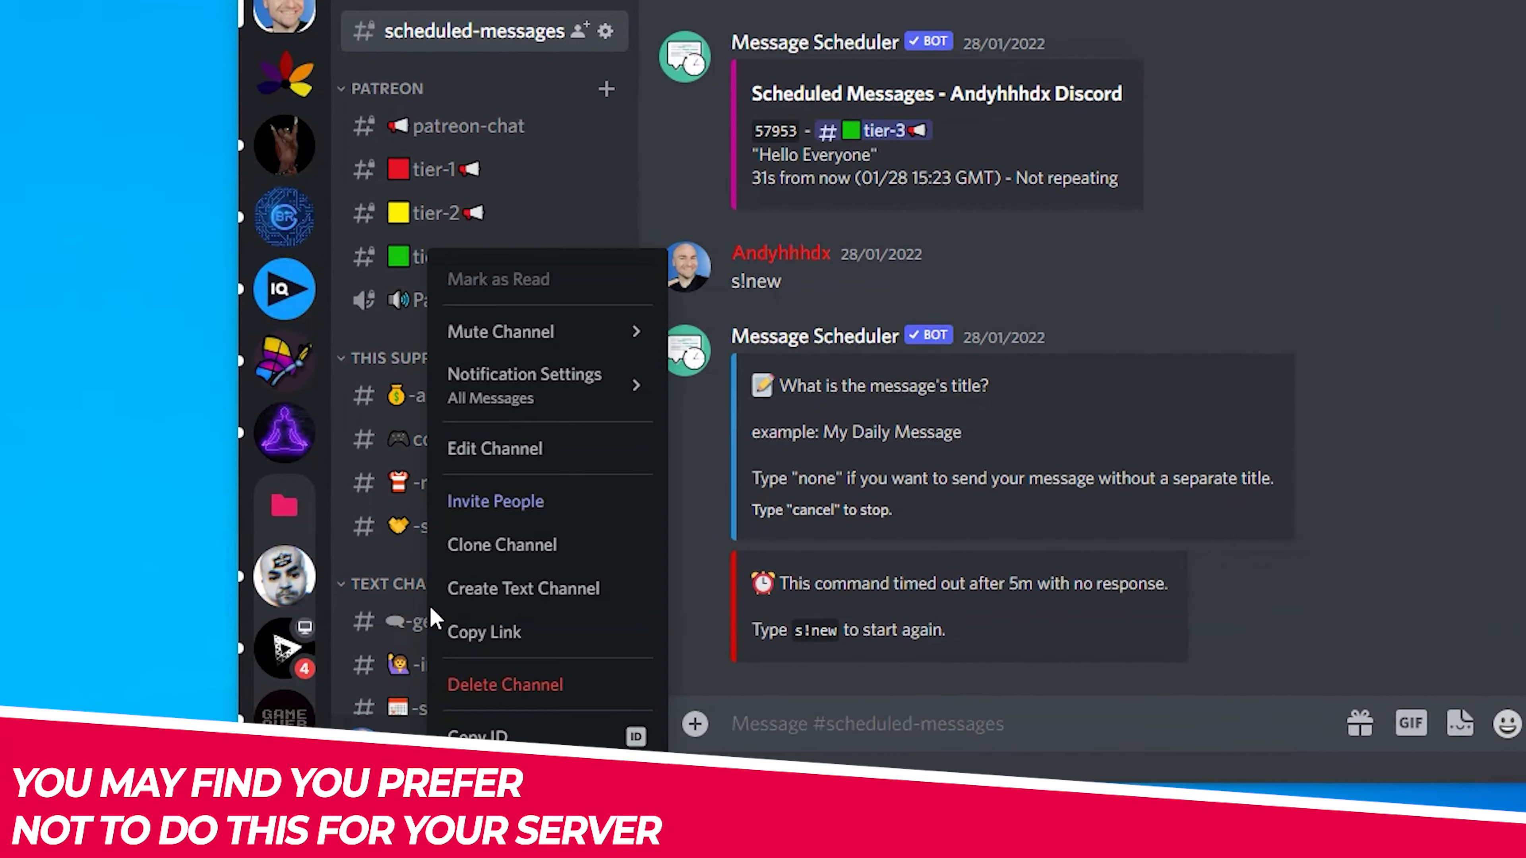
click(510, 594)
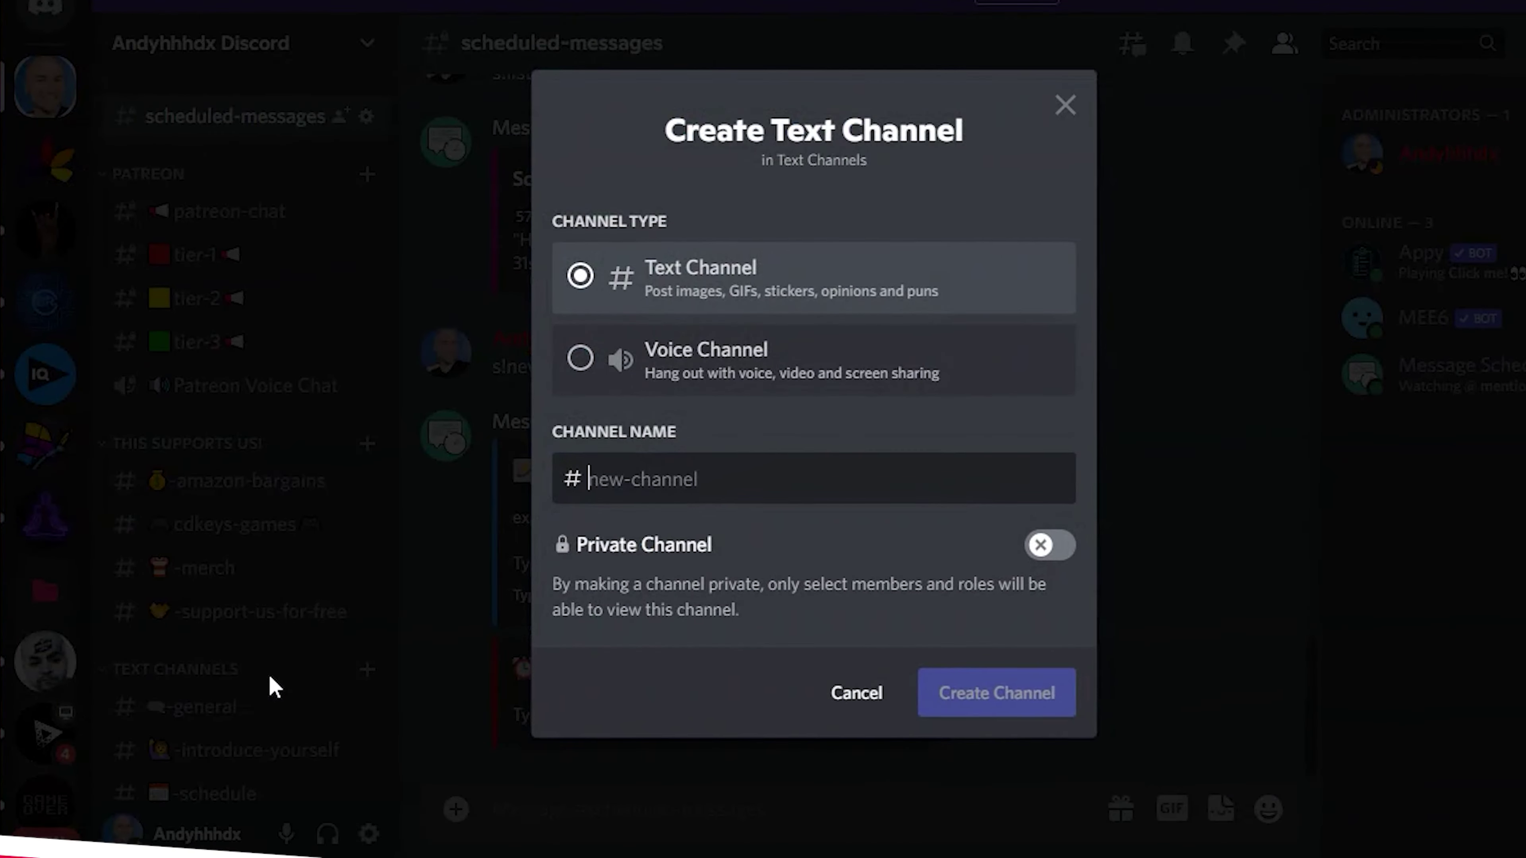
text(v)
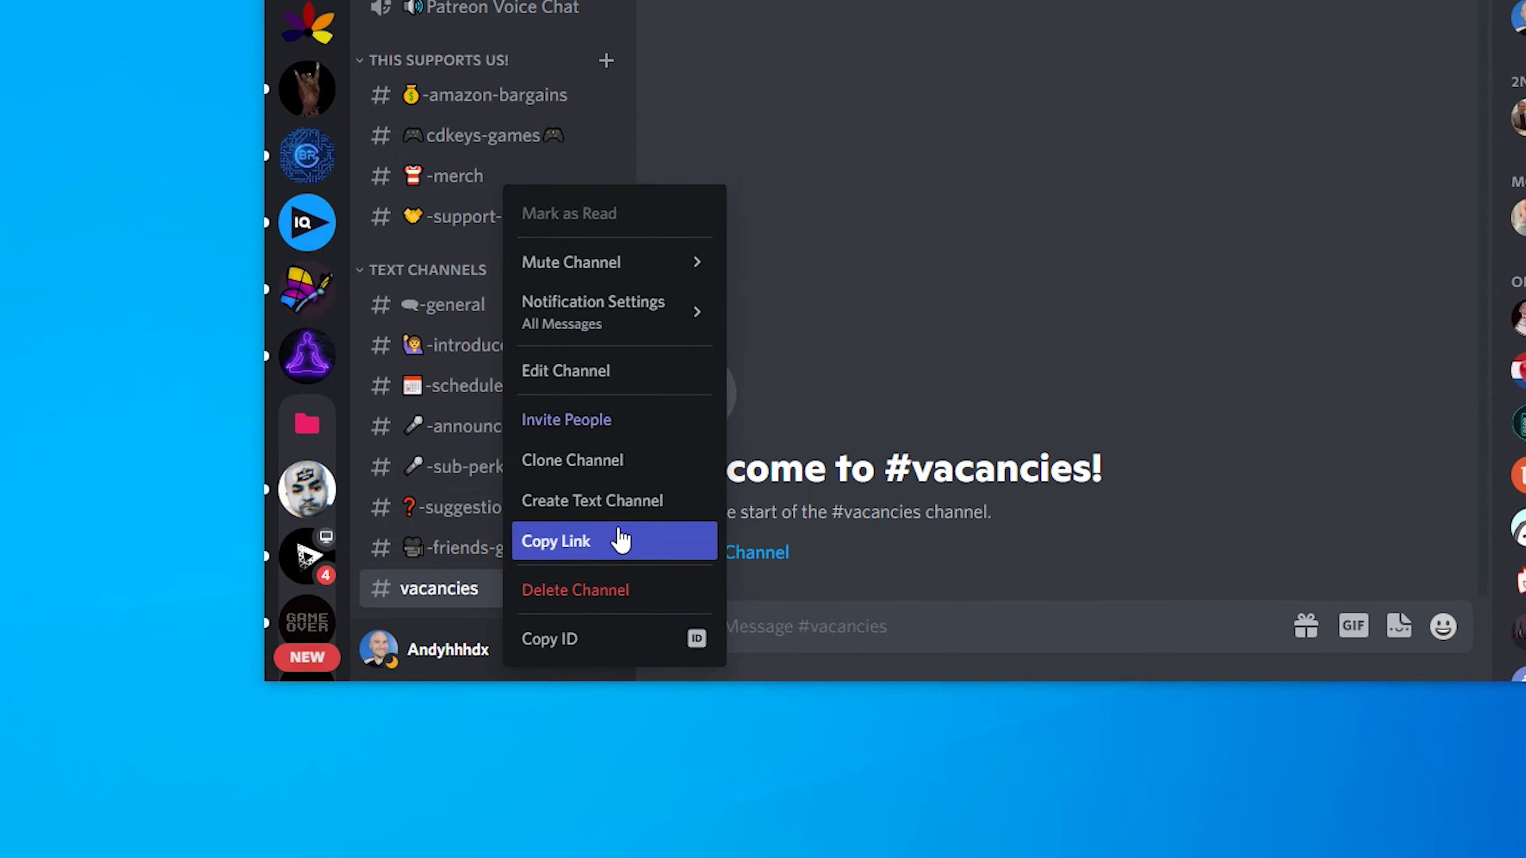
- Create a text channel named "application-forms" and move it to the head of the channel list, above scheduled-messages
click(622, 514)
text(application)
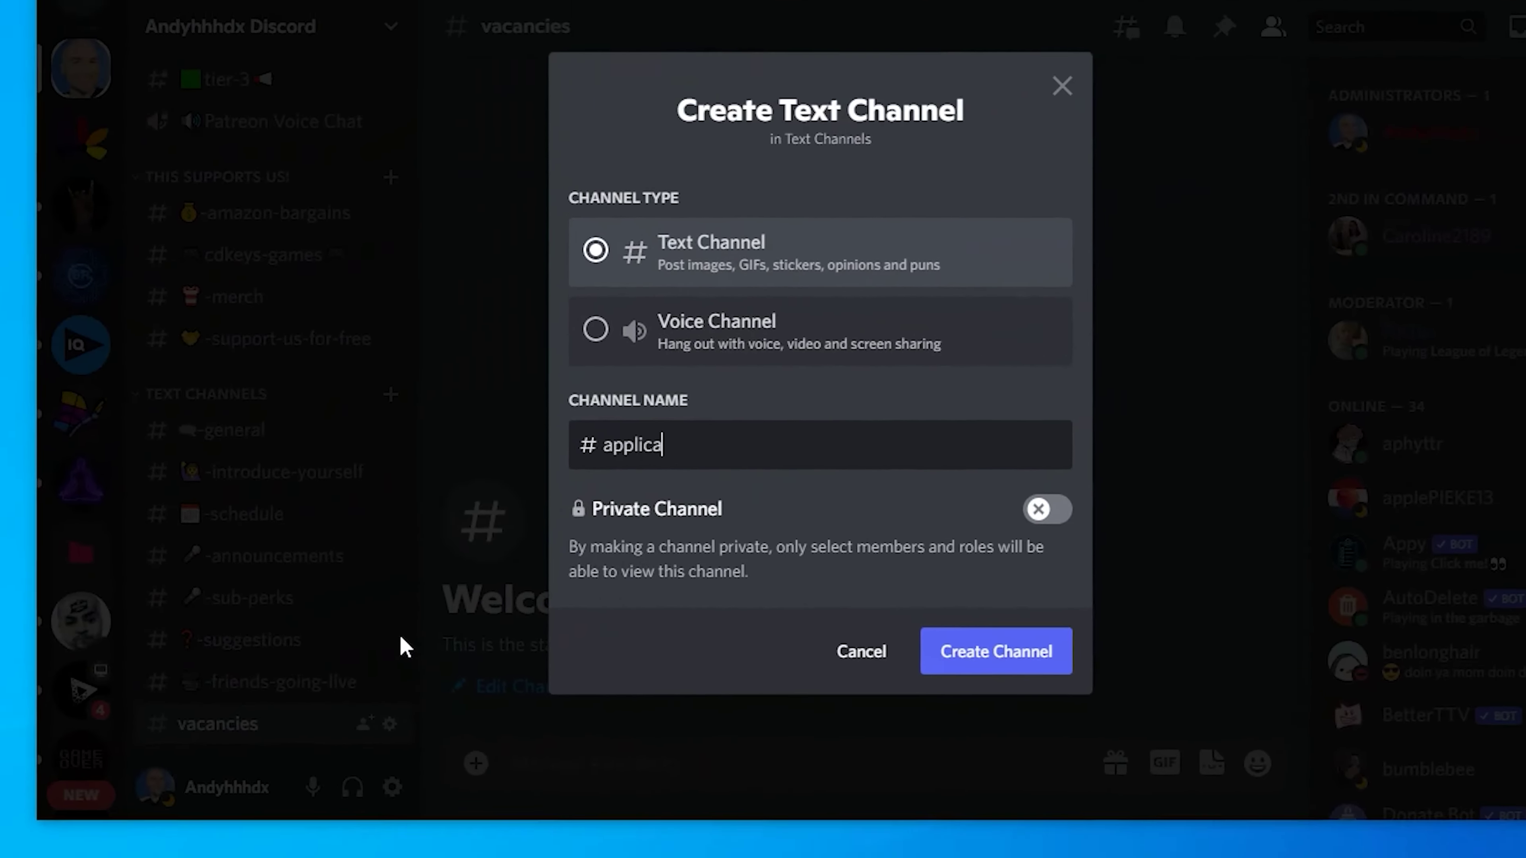
text(-forms)
key(Return)
drag(144, 812, 234, 157)
drag(655, 44, 640, 60)
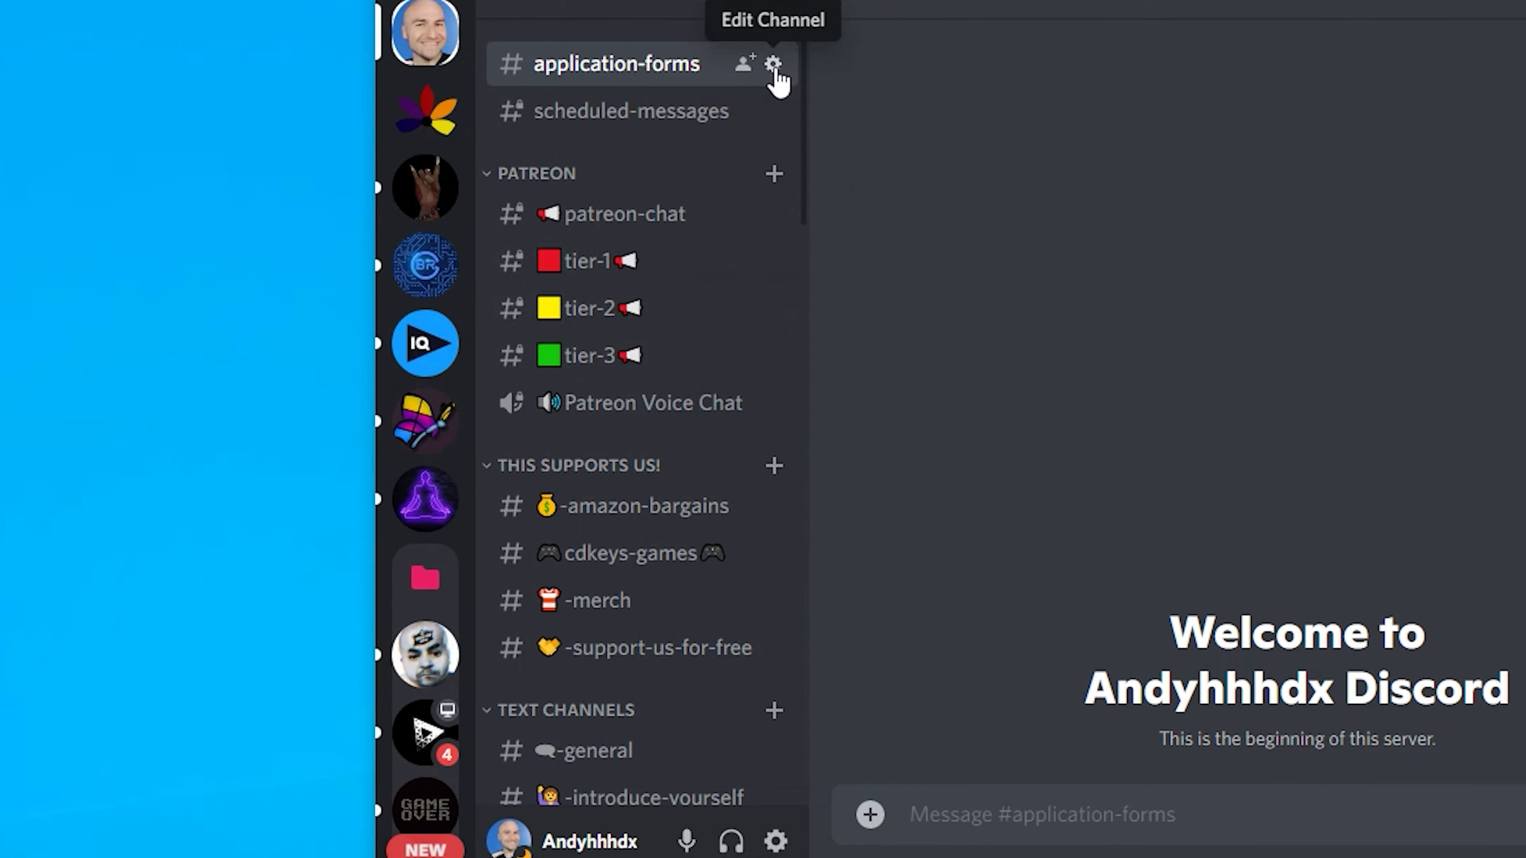
click(773, 64)
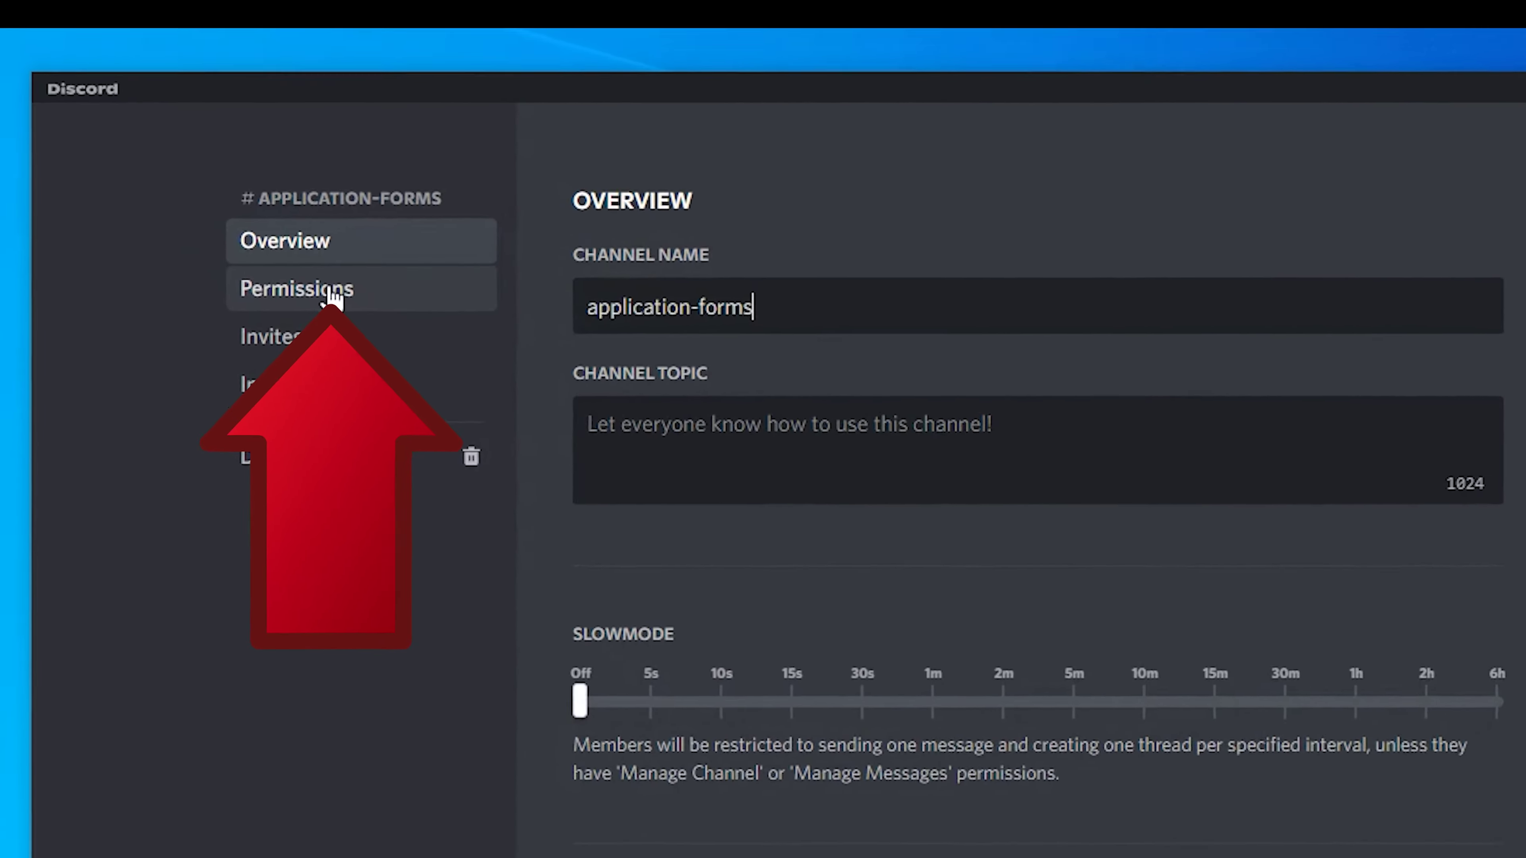
click(279, 222)
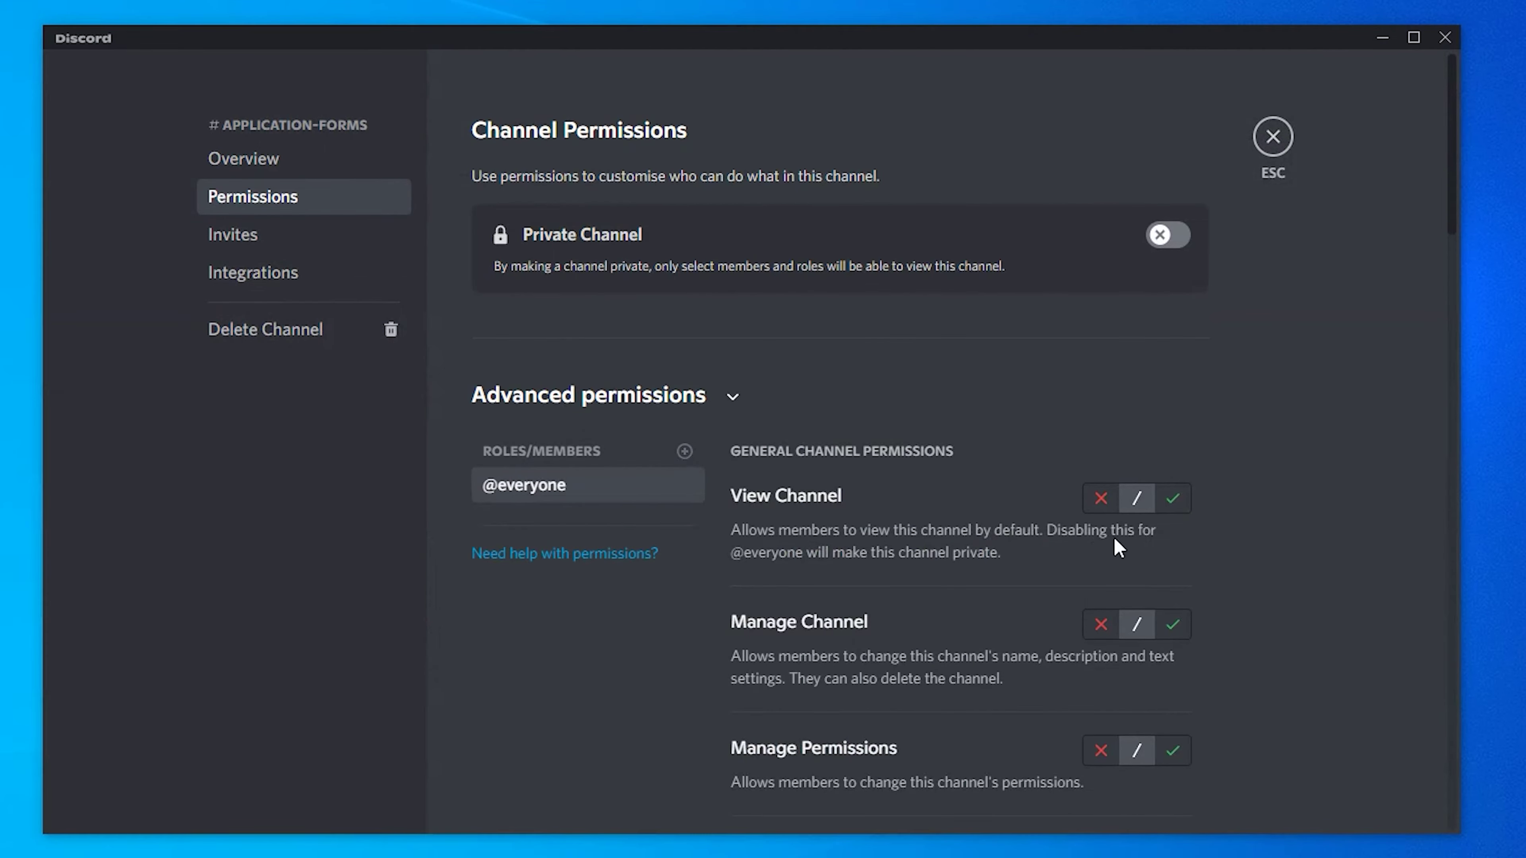
click(1101, 497)
click(1101, 624)
scroll(1100, 354, down, 5)
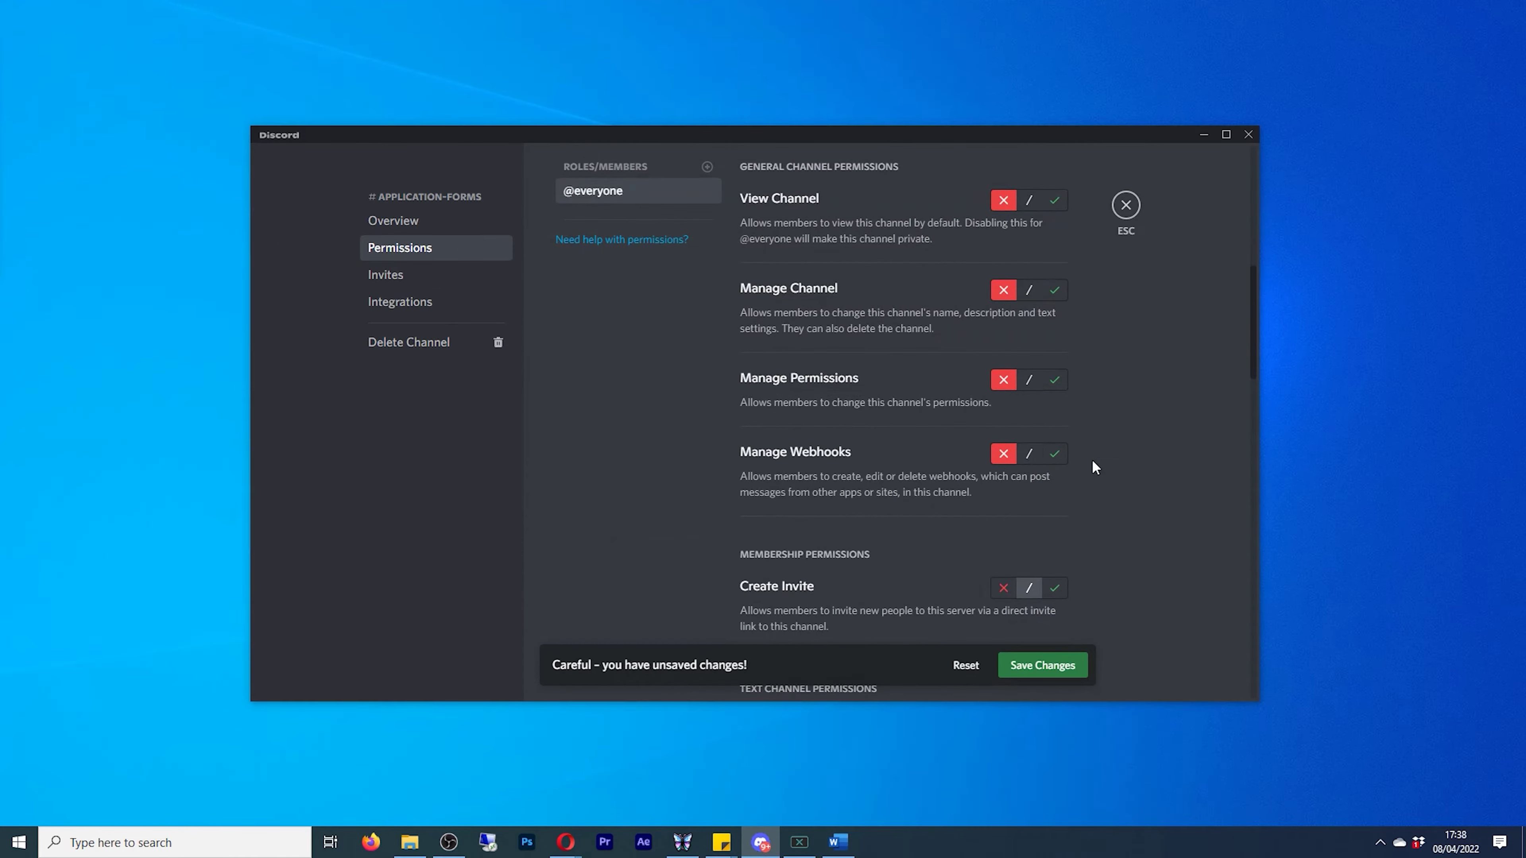
click(1004, 587)
scroll(1015, 436, down, 4)
click(1003, 631)
scroll(1007, 343, down, 6)
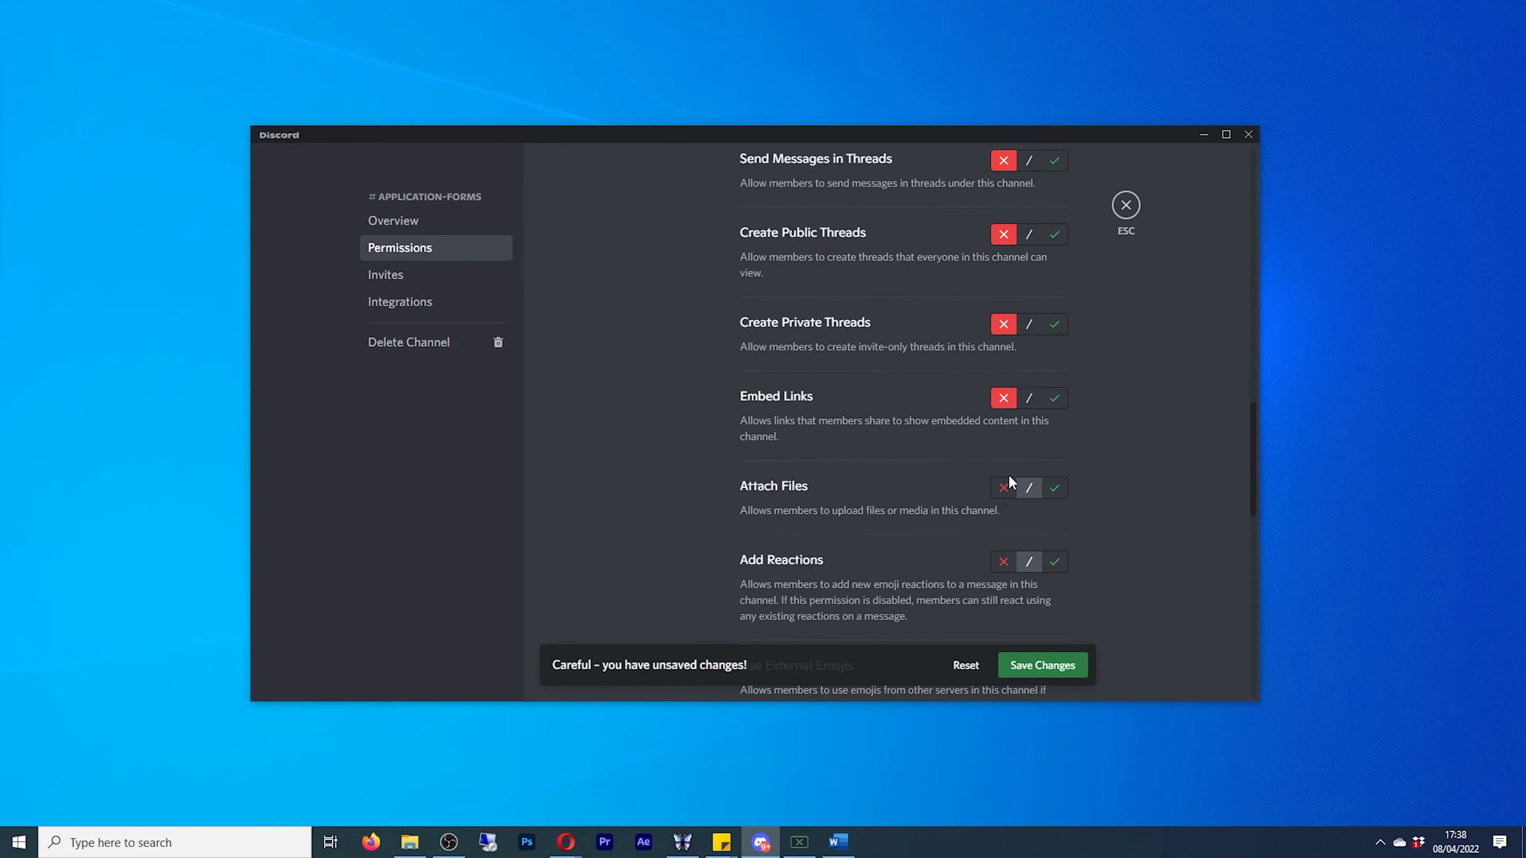
click(1004, 487)
click(1004, 561)
scroll(1009, 481, down, 3)
click(1003, 426)
click(1004, 515)
scroll(1008, 481, down, 4)
click(1003, 347)
click(1003, 453)
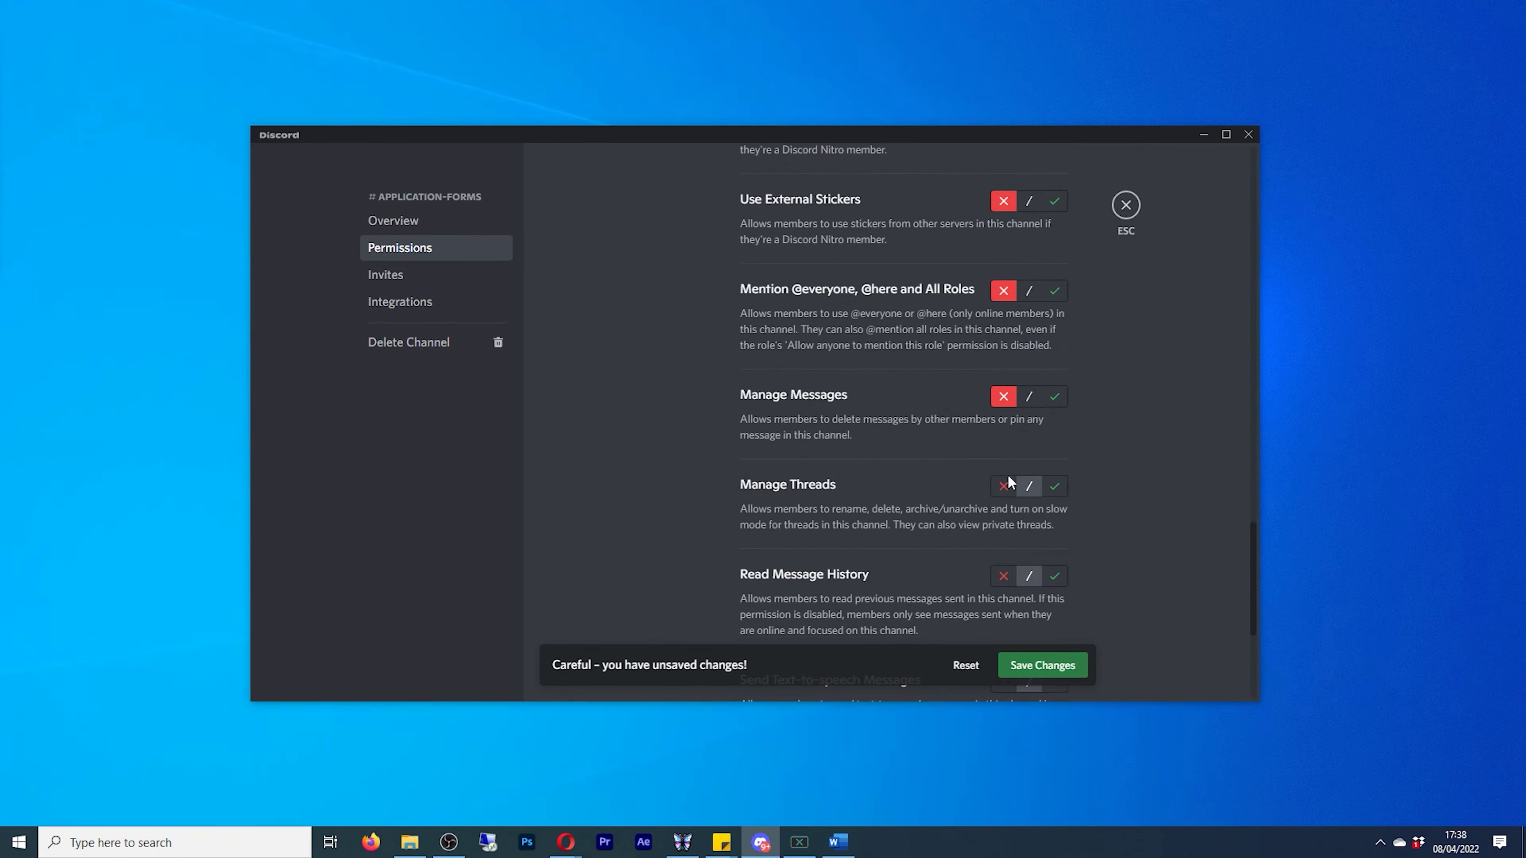
click(1004, 486)
click(1004, 576)
scroll(1015, 505, down, 4)
click(1032, 666)
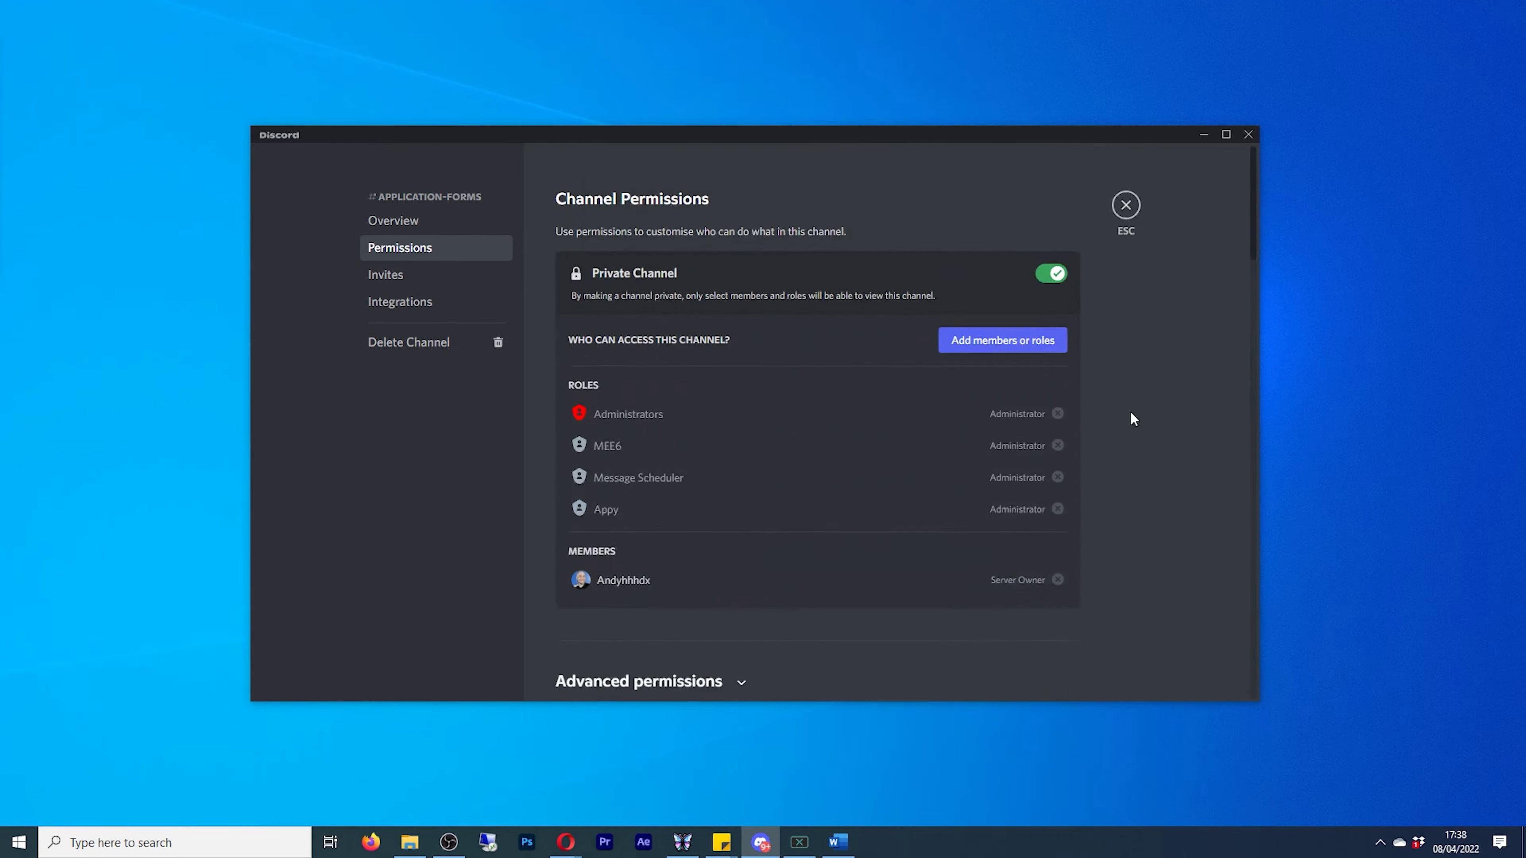
- Add the Administrators role to the advanced permissions of the application-forms channel
scroll(1118, 415, down, 4)
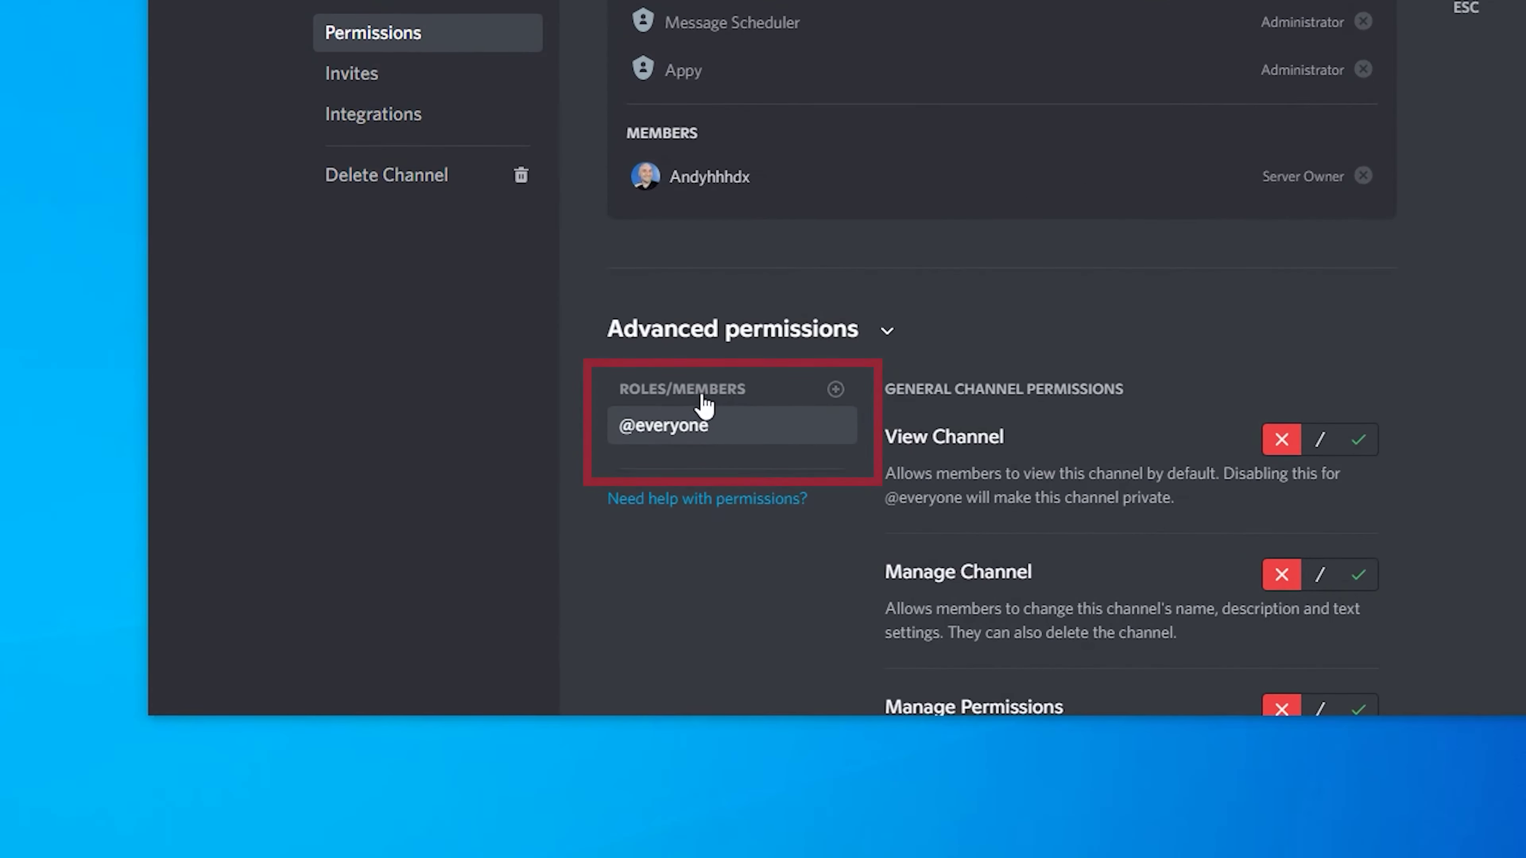
click(835, 389)
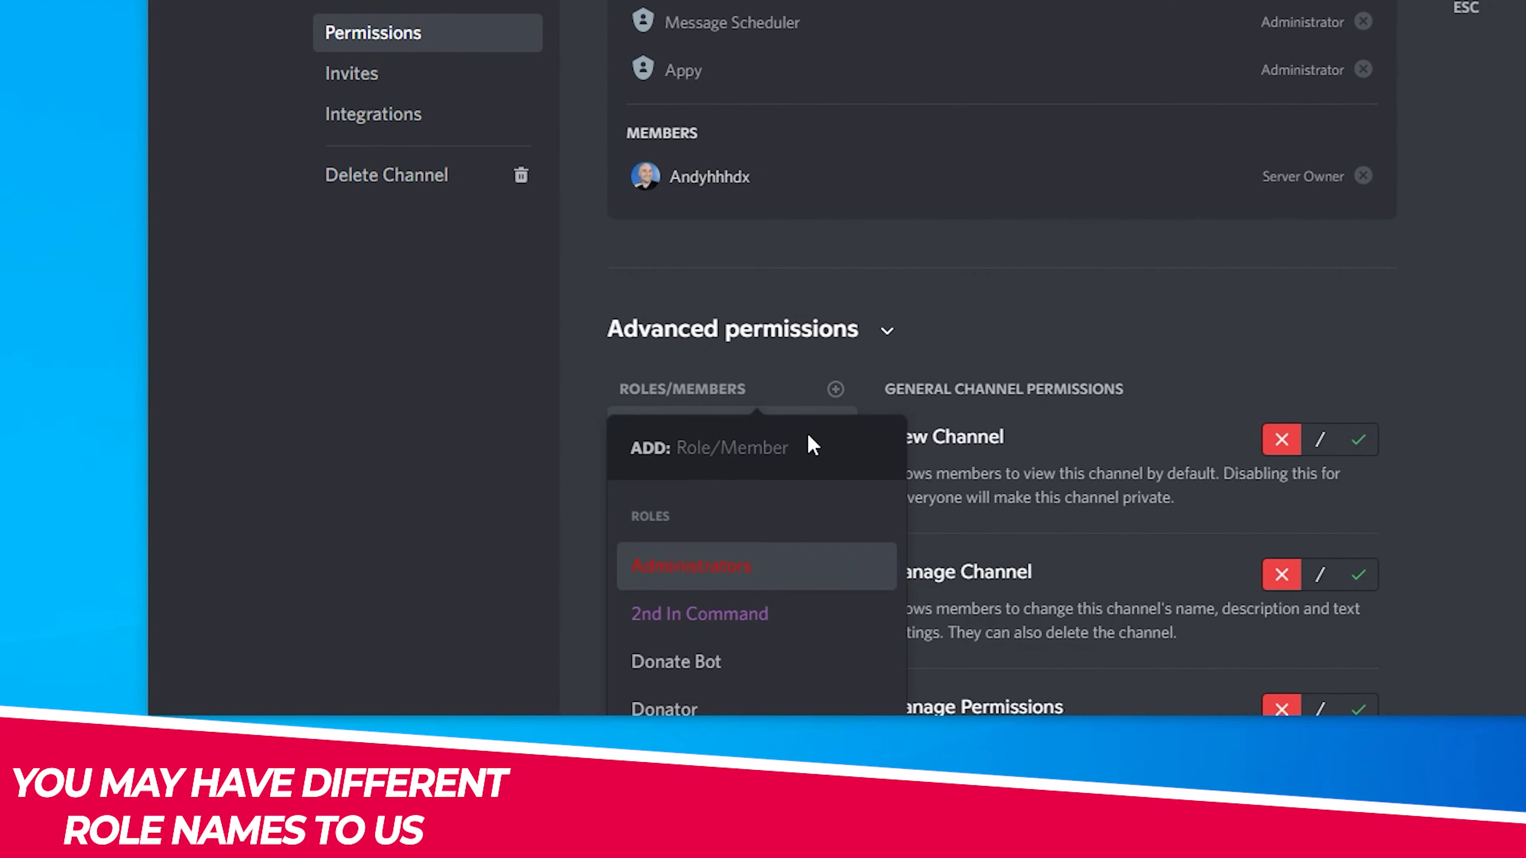
click(692, 568)
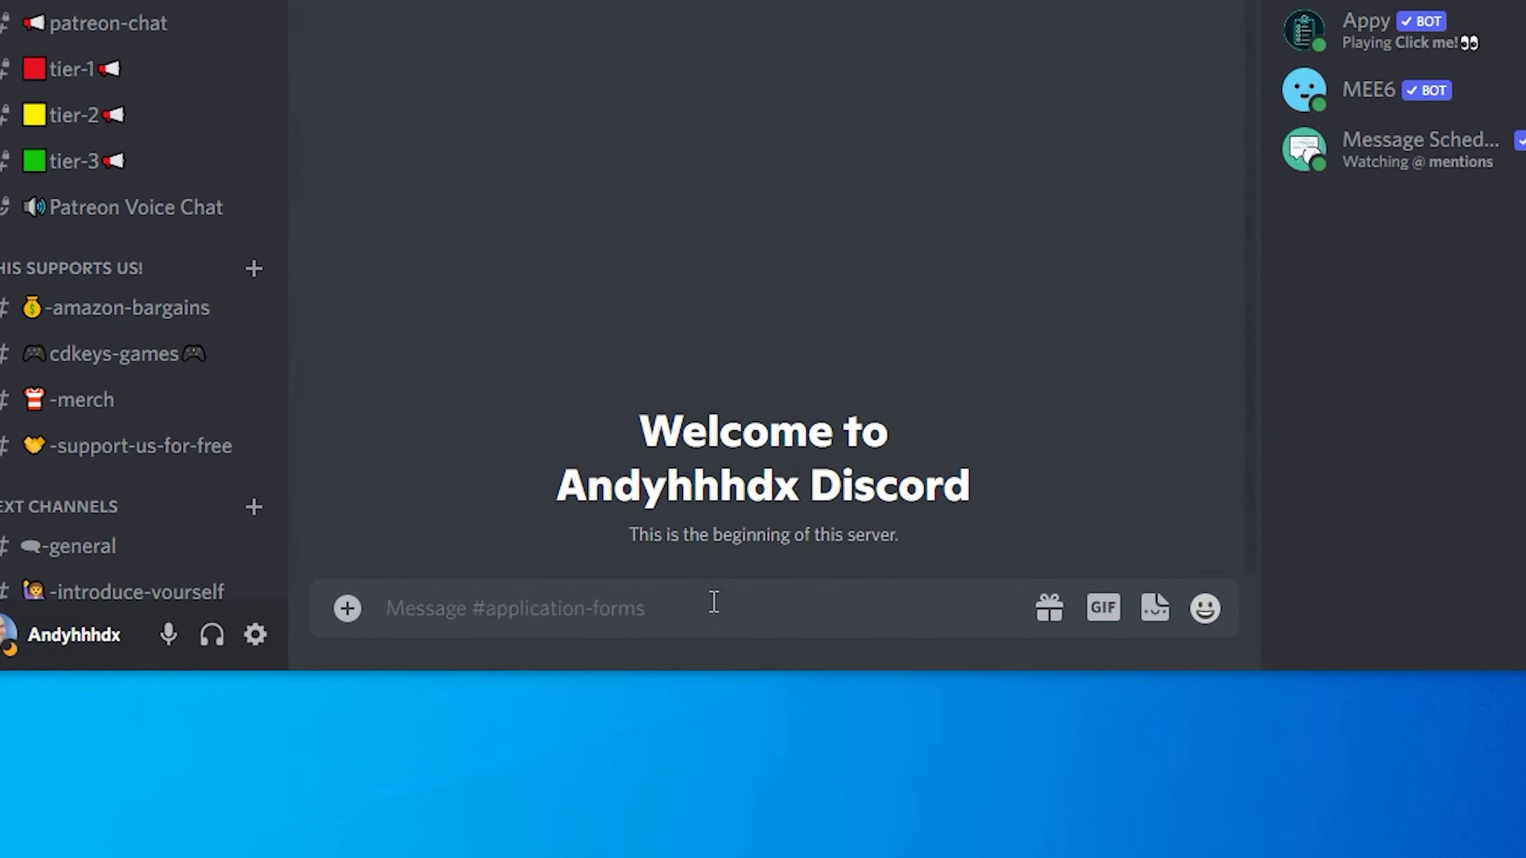
- Run Appy's /setup command in application-forms, authorise account access, and open the server's existing application in the Appy web dashboard
text(/setup)
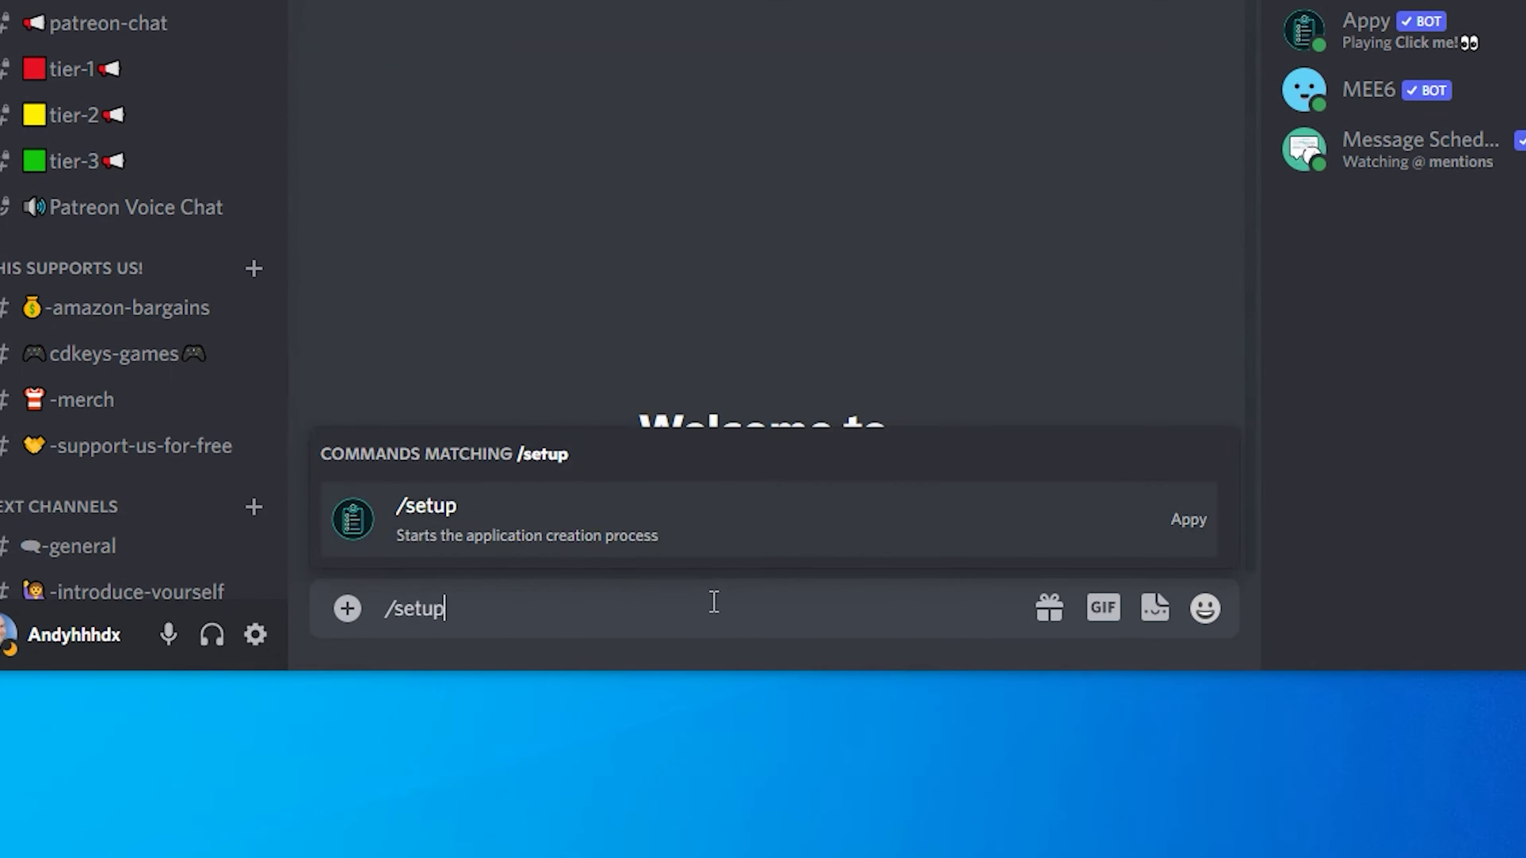
key(Return)
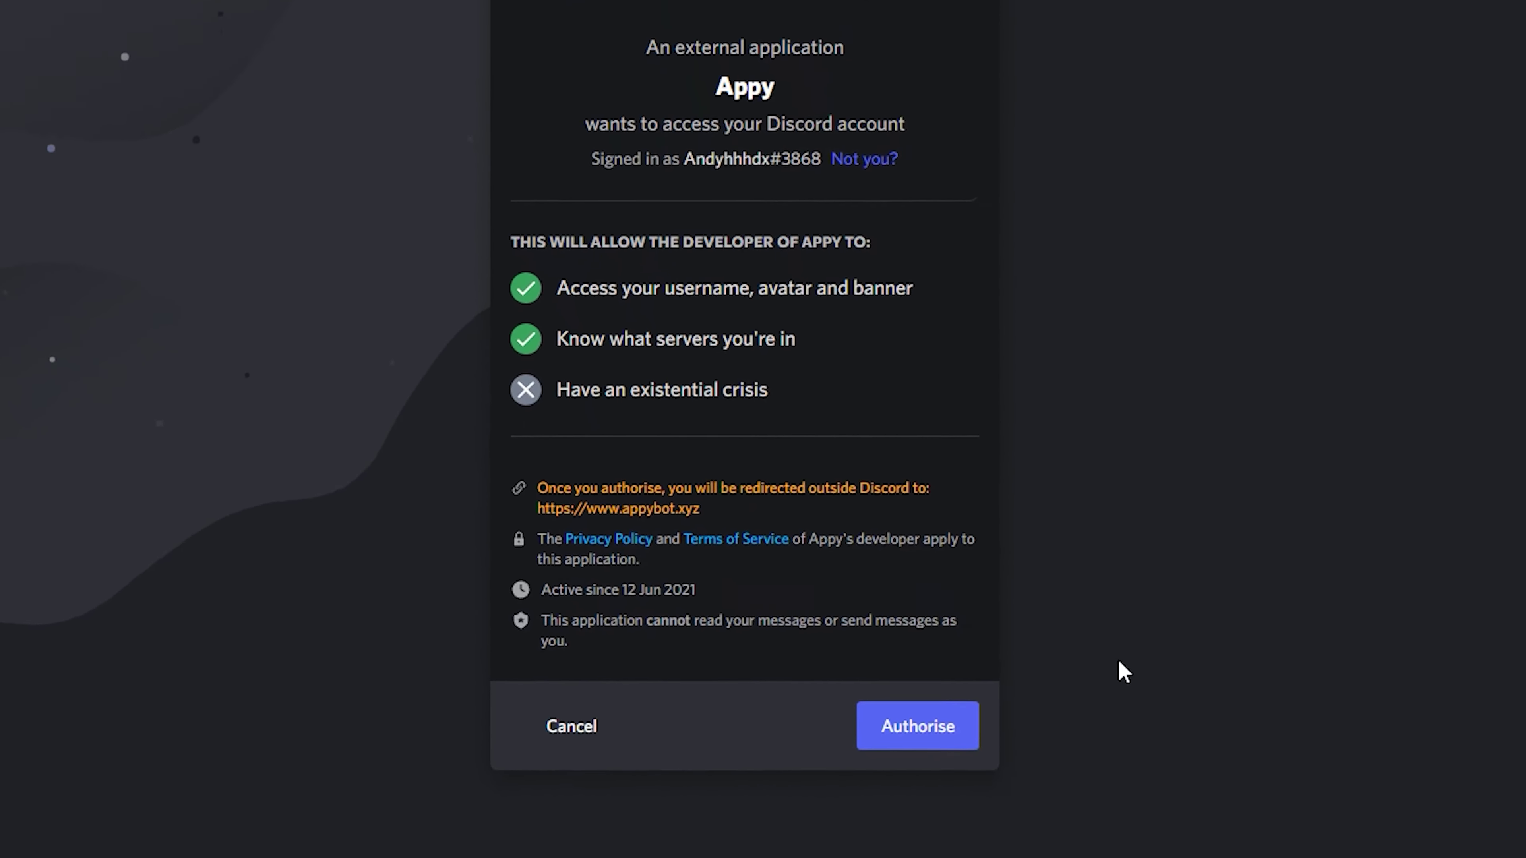
click(943, 704)
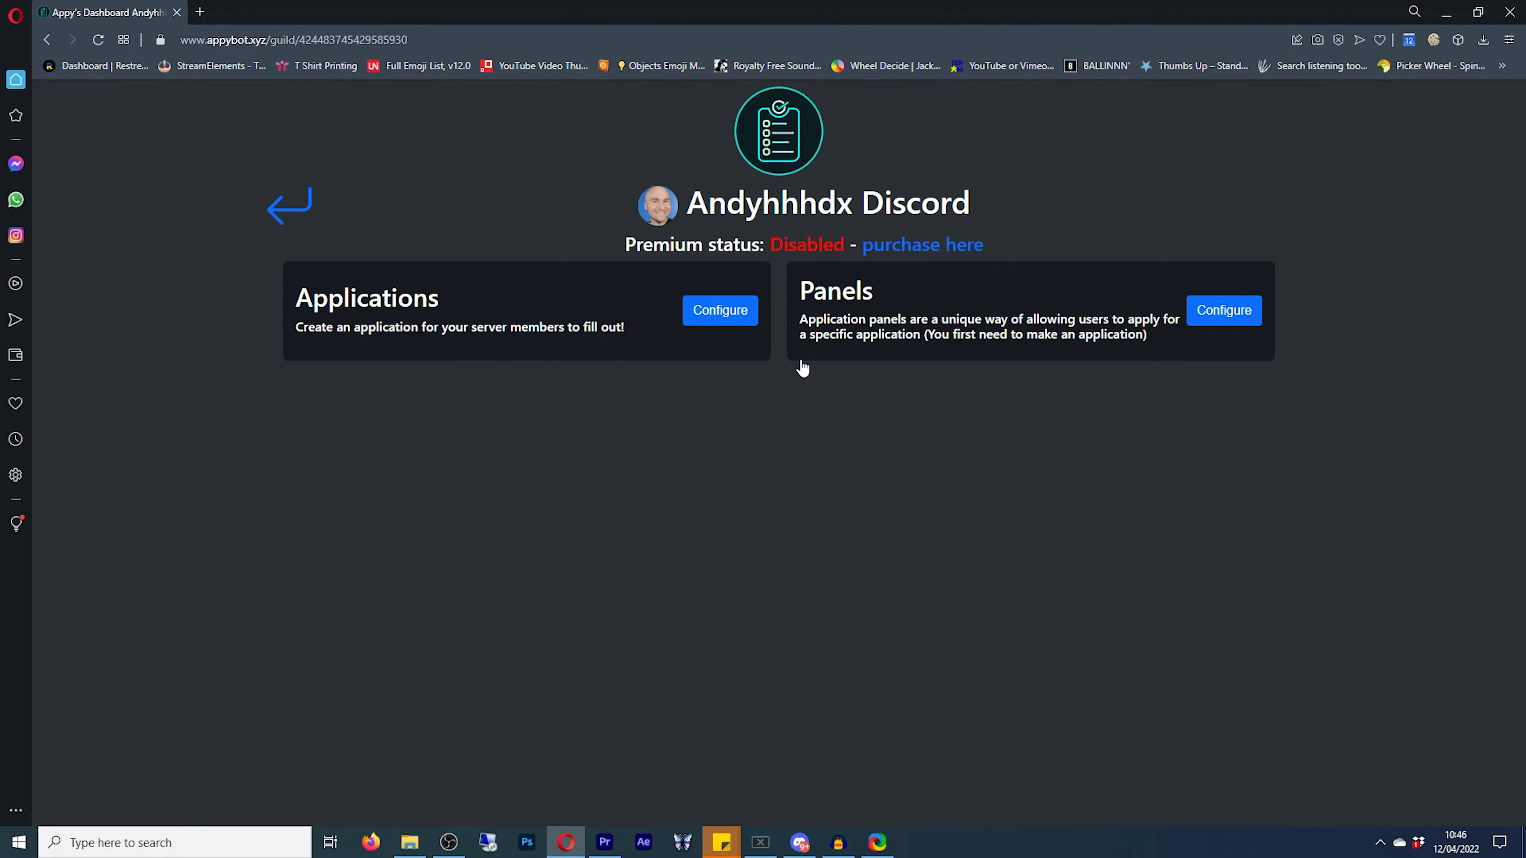
click(723, 321)
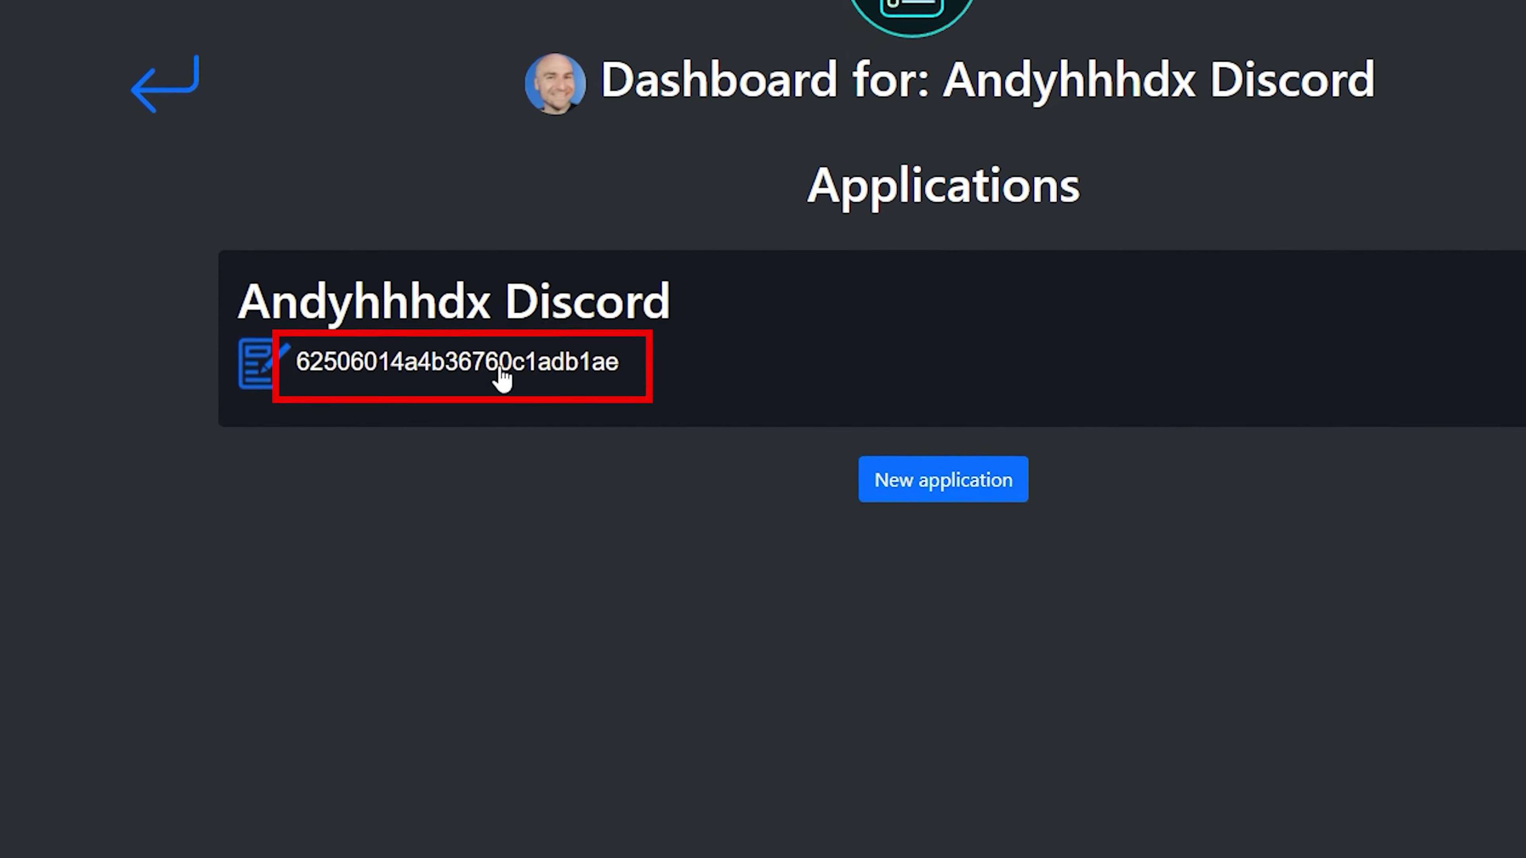
click(539, 373)
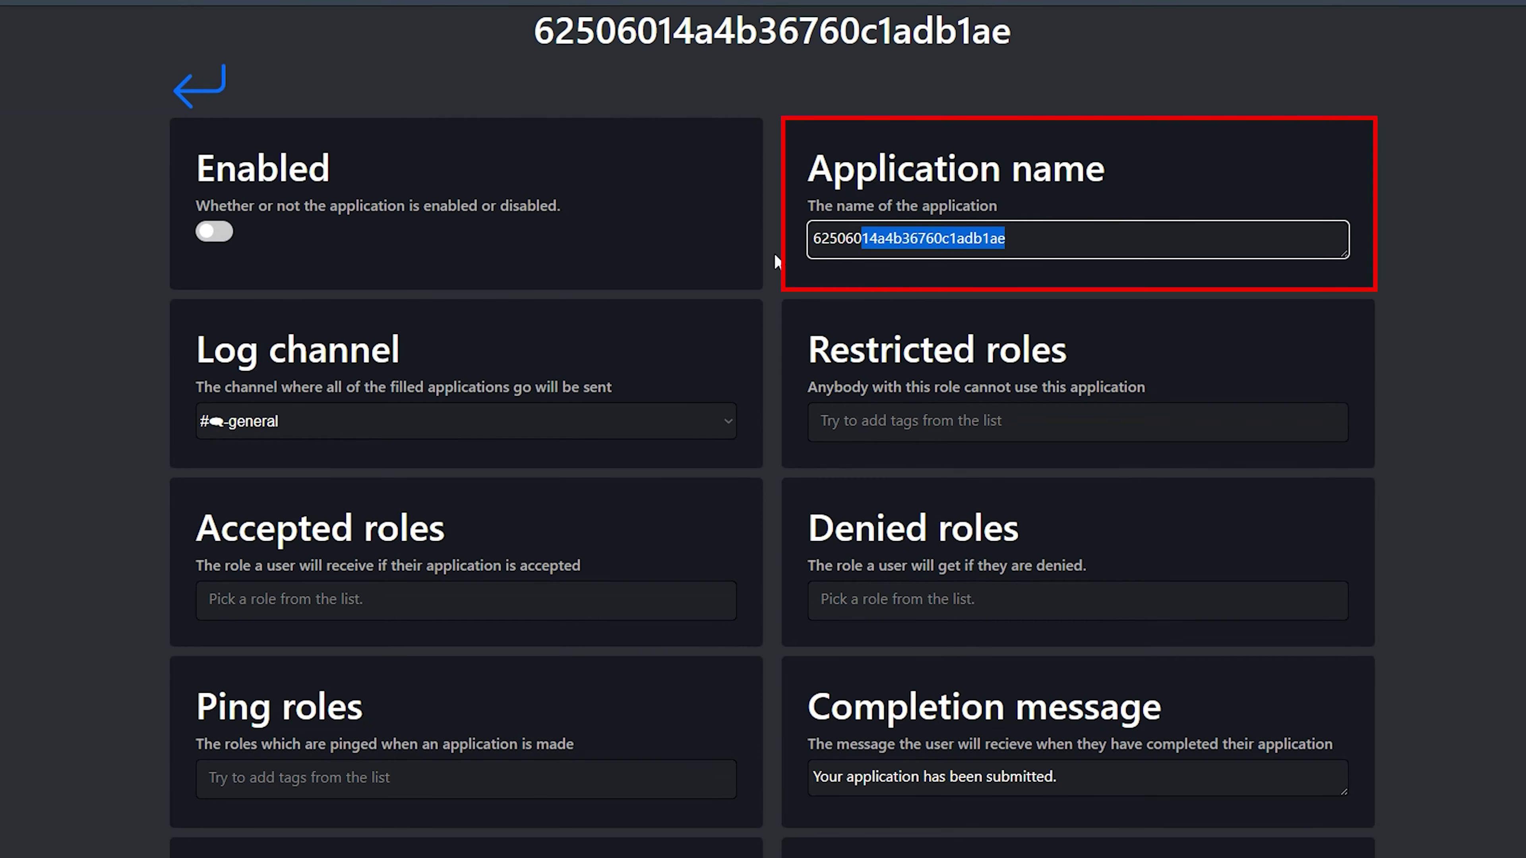
- Configure the application with the name "Moderator Job", log channel #application-forms and accepted role Moderator
drag(775, 255, 688, 246)
key(BackSpace)
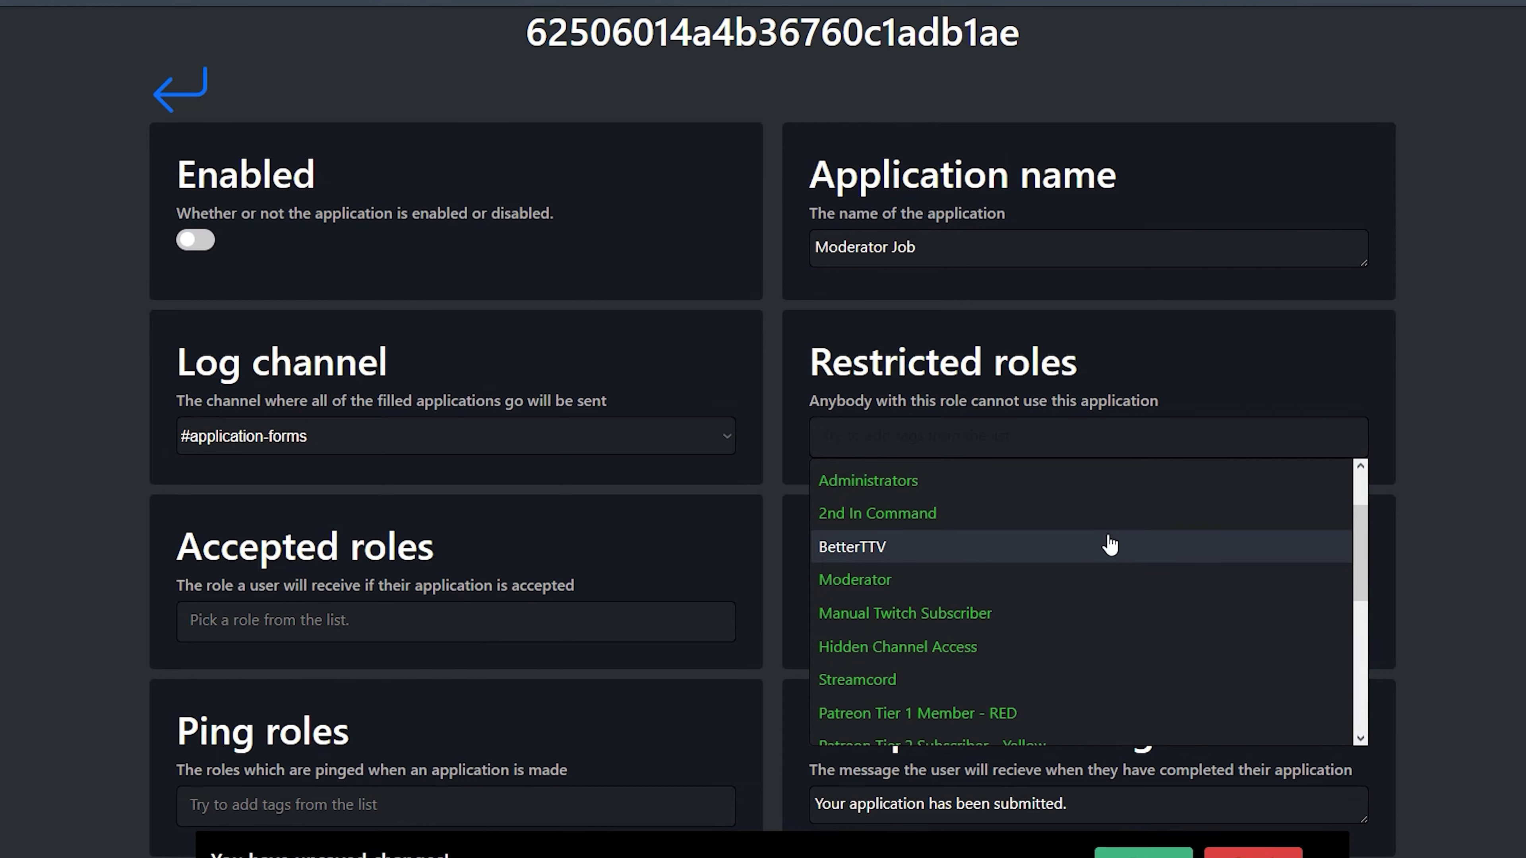
click(523, 623)
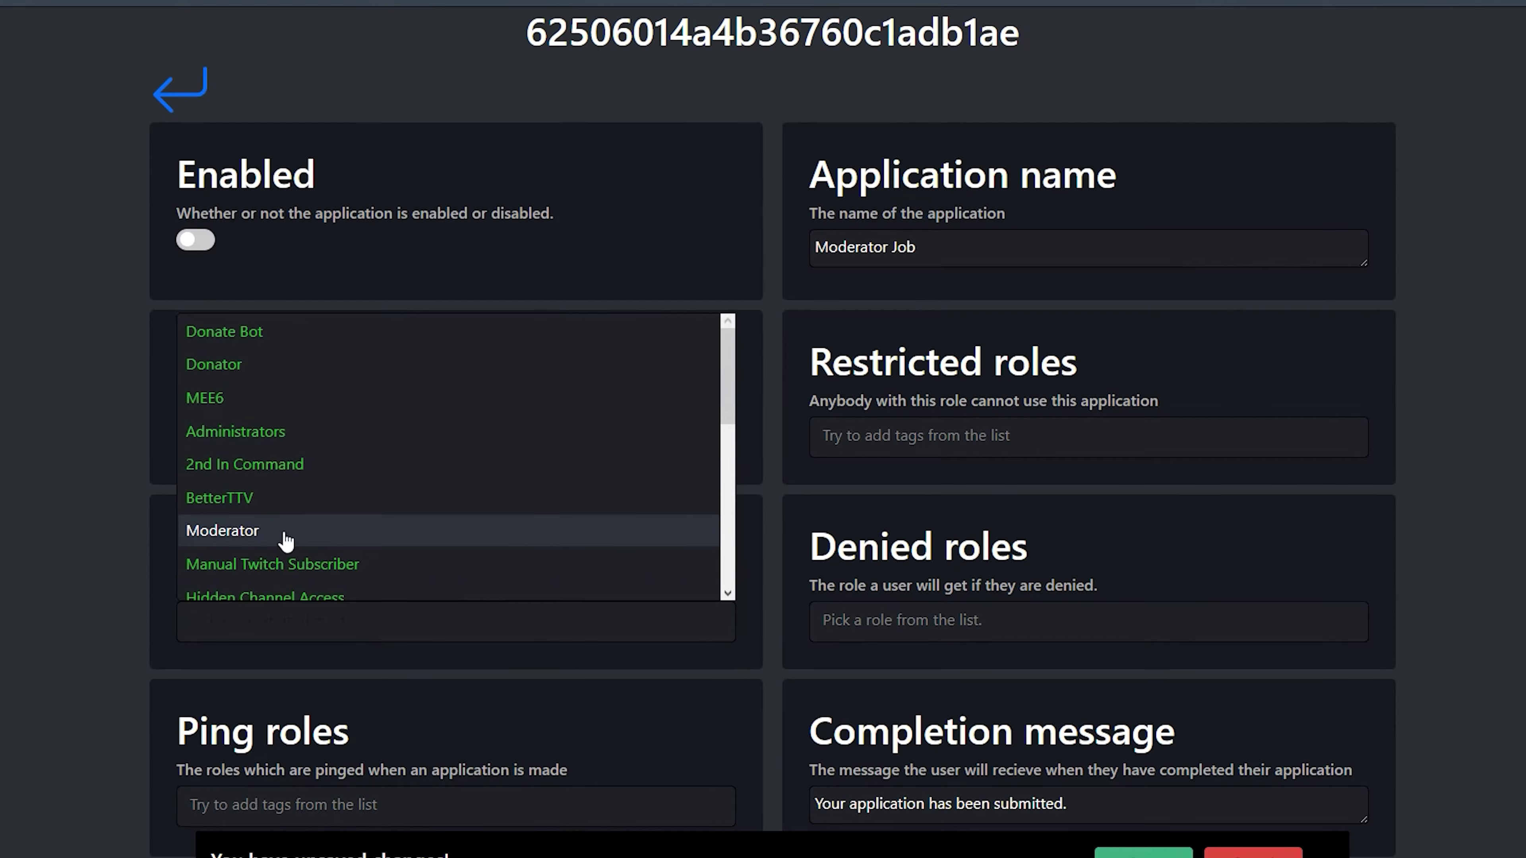
click(286, 538)
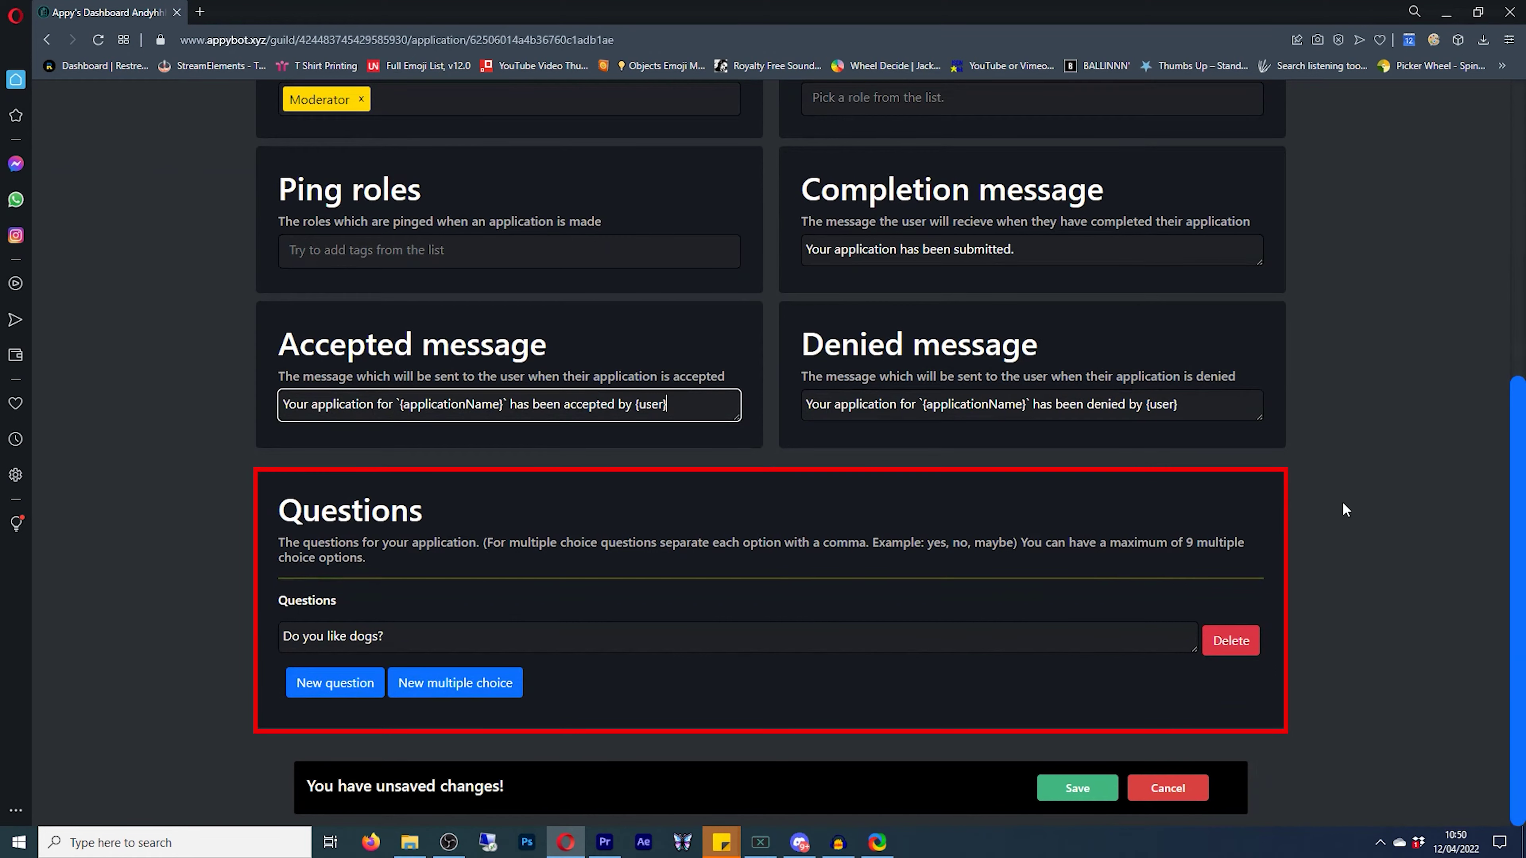
- Set the application questions to "Why do you think you would be a good moderator?" and "Do you have any moderator experience?"
click(524, 648)
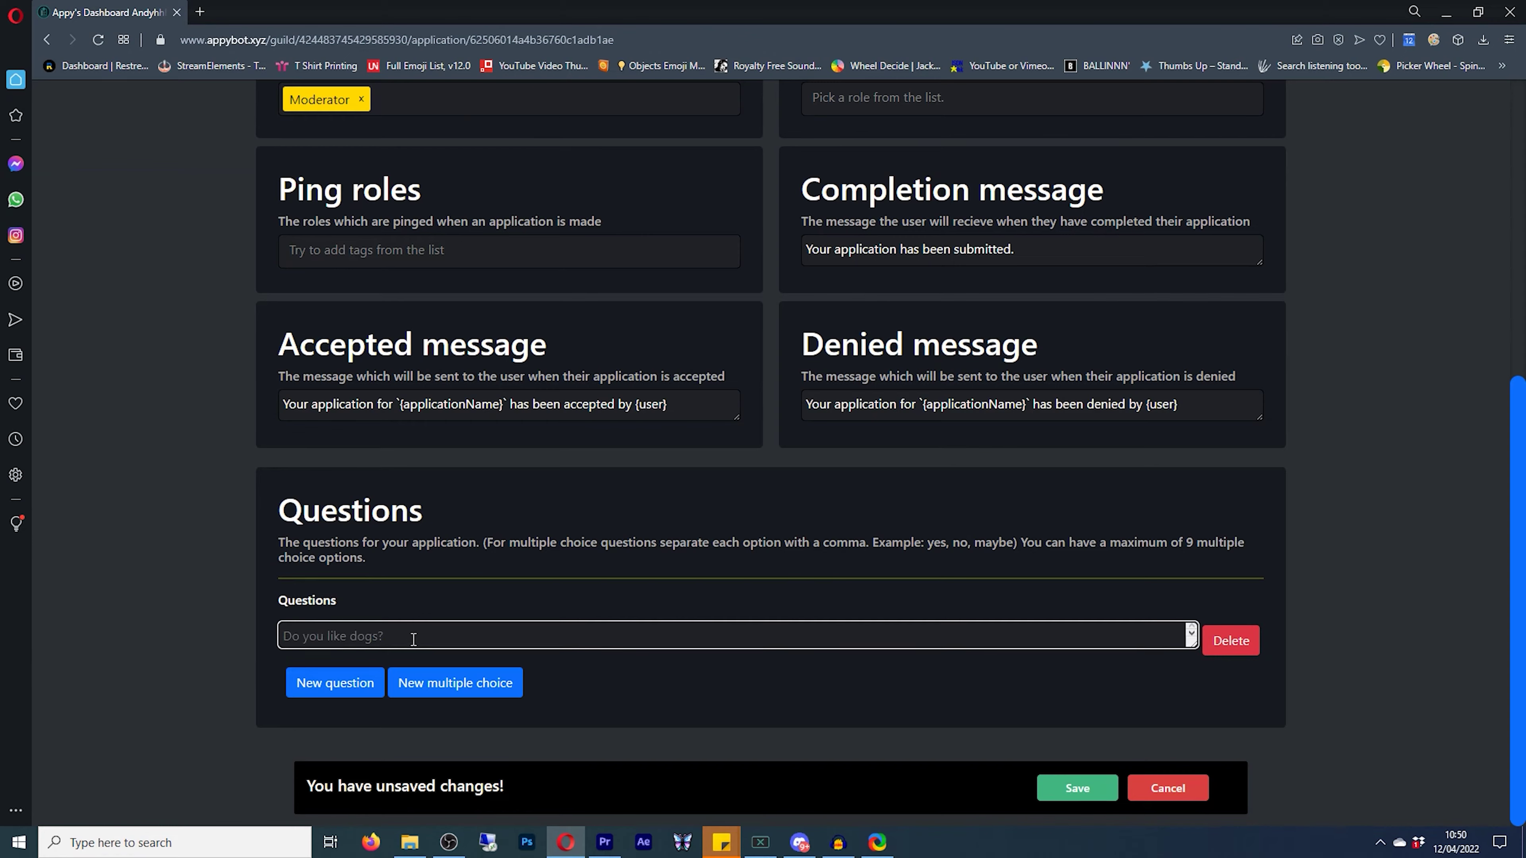
text(Why do you think you would be a good moderator?)
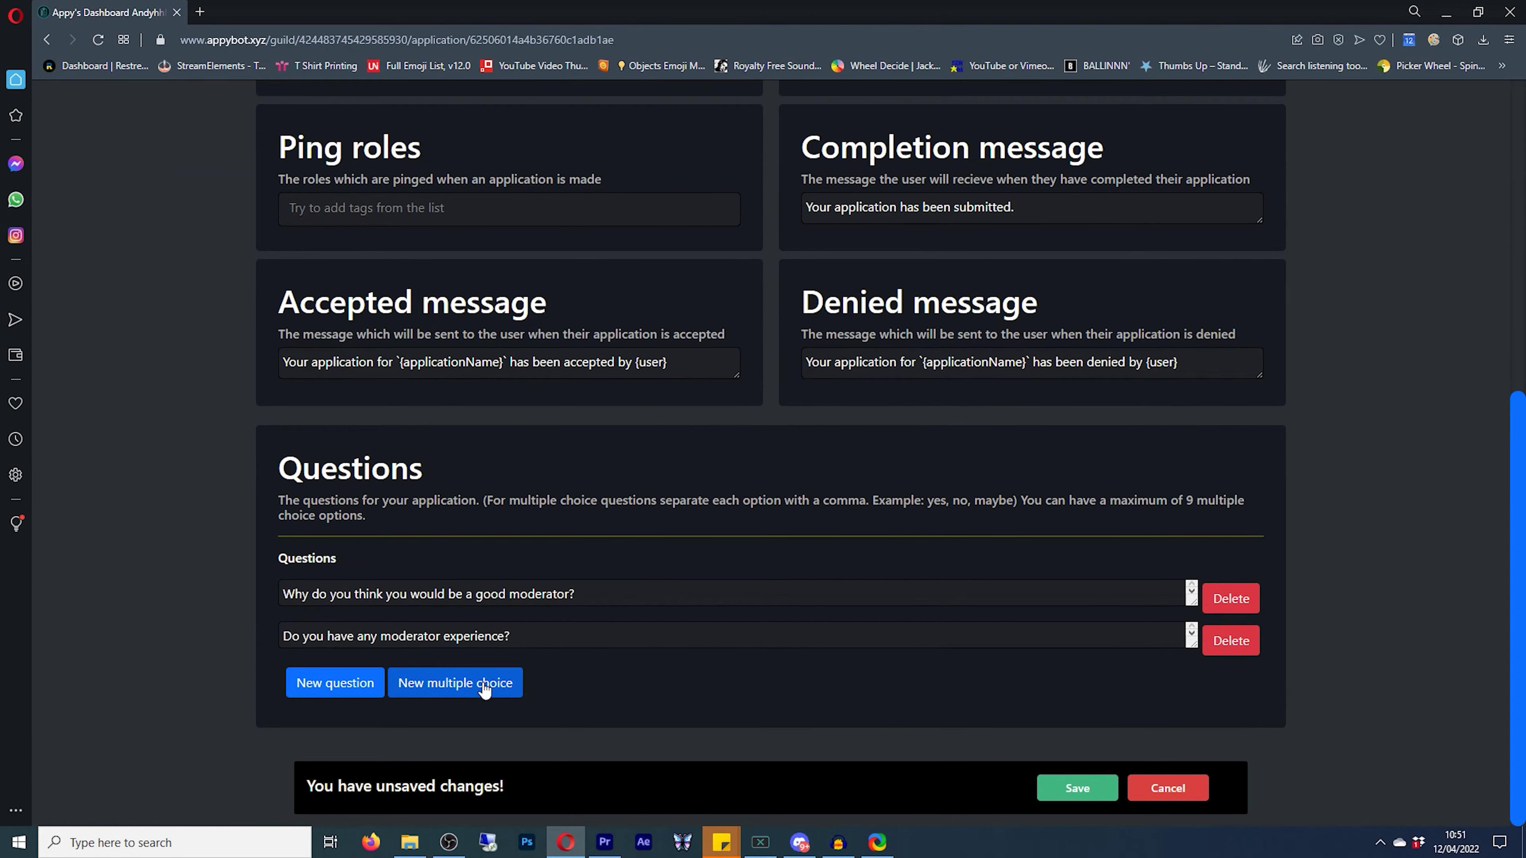
click(485, 690)
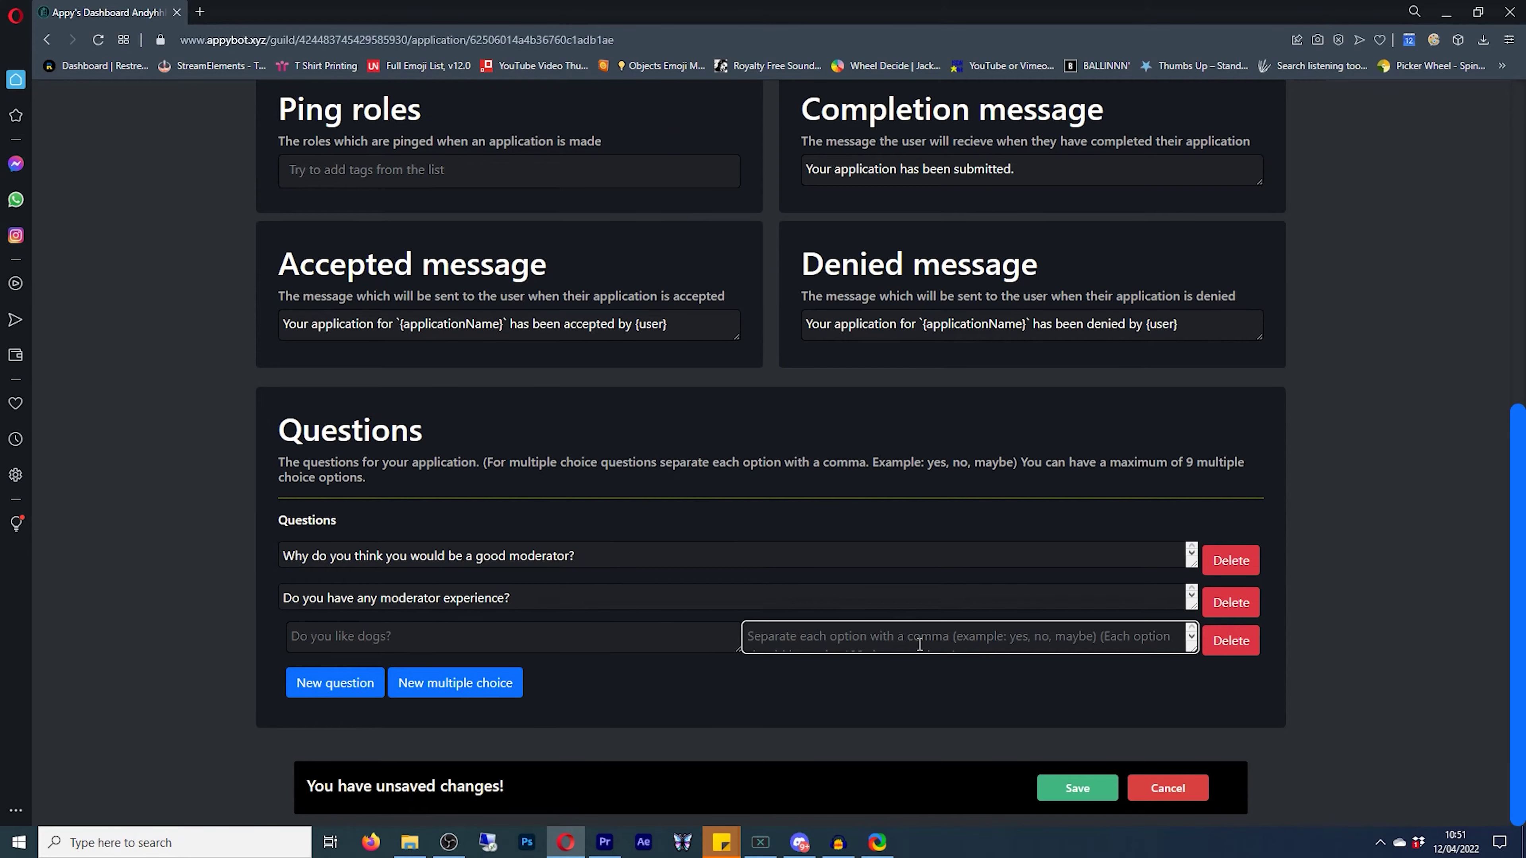
click(1232, 641)
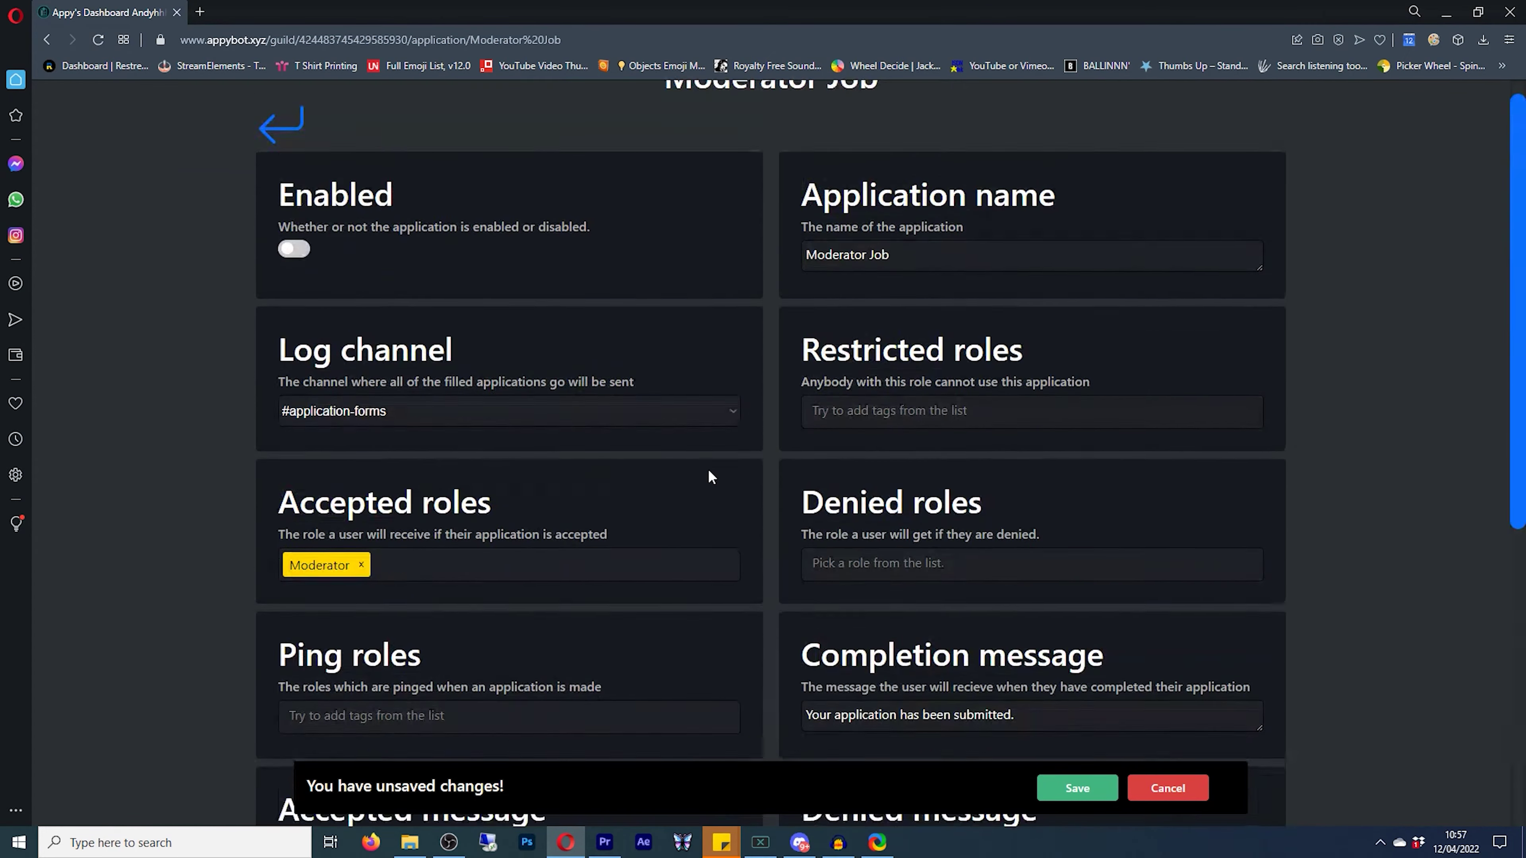
scroll(708, 475, up, 1)
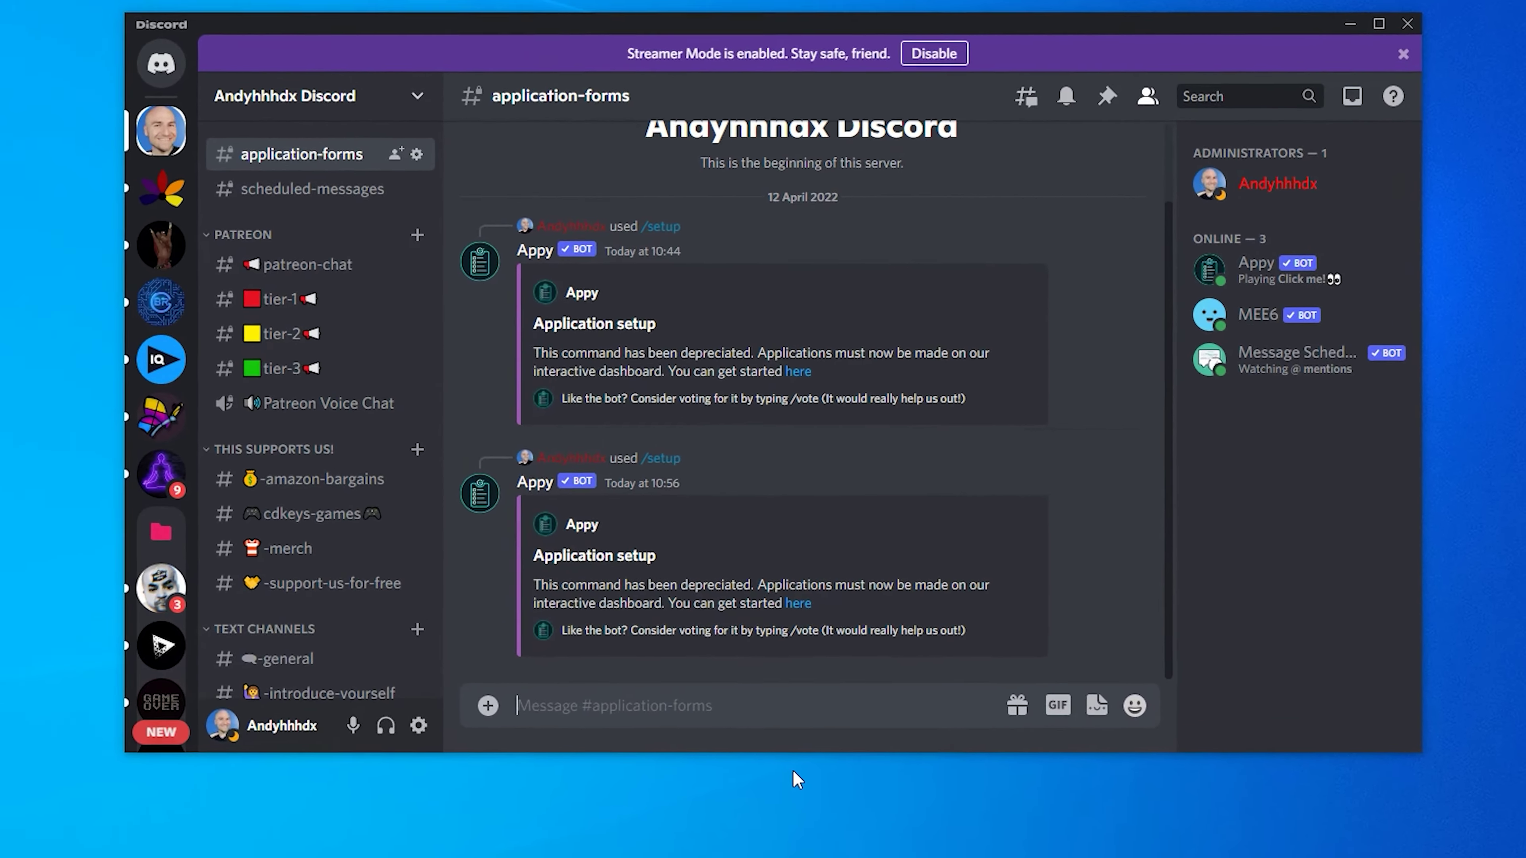
- Display Appy's list of commands with /help in Discord's application-forms channel
text(/help)
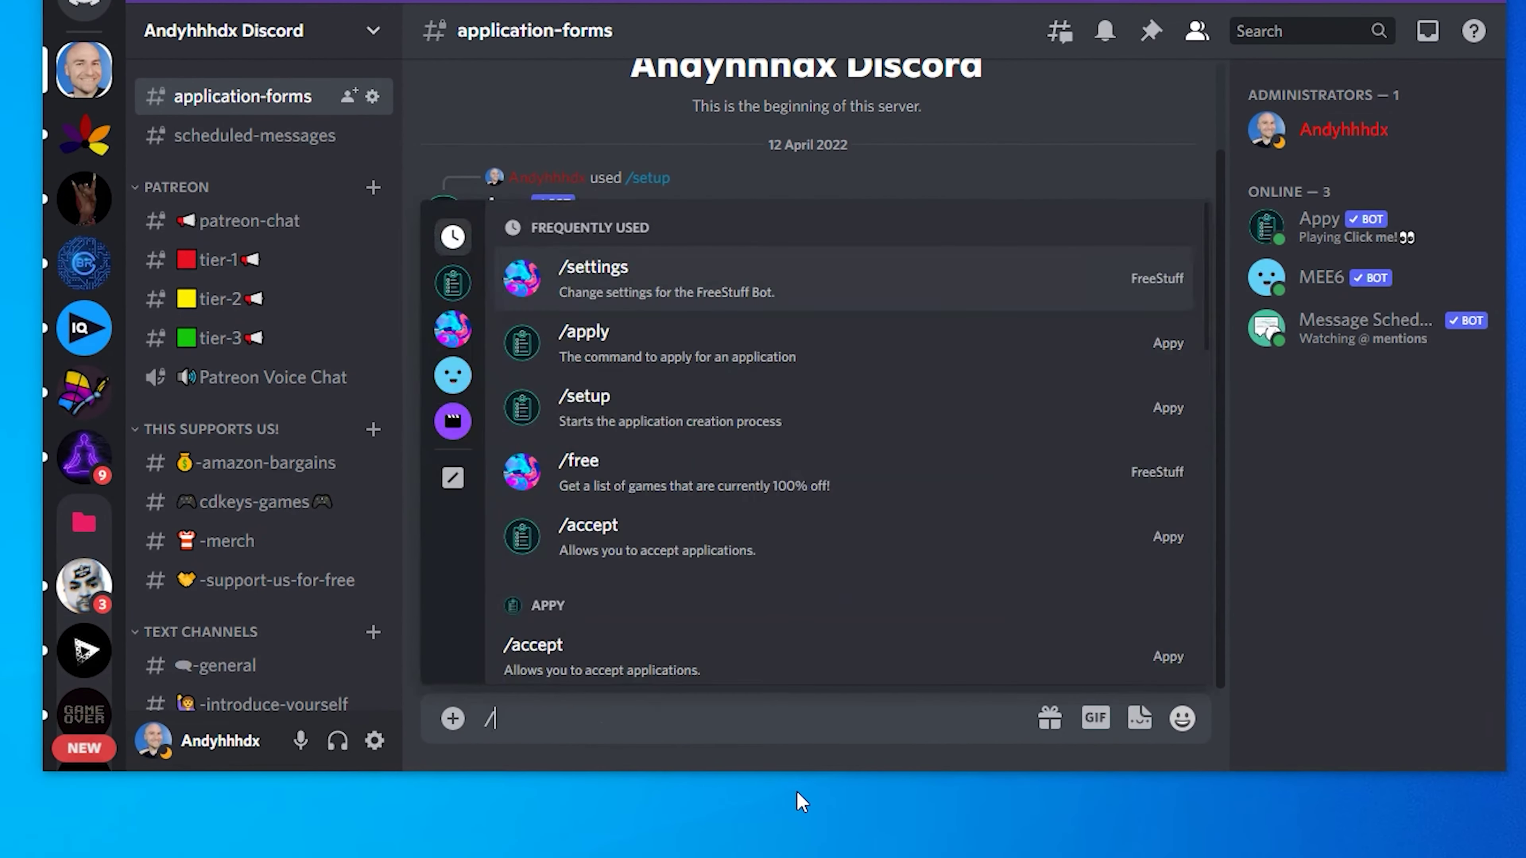
key(Return)
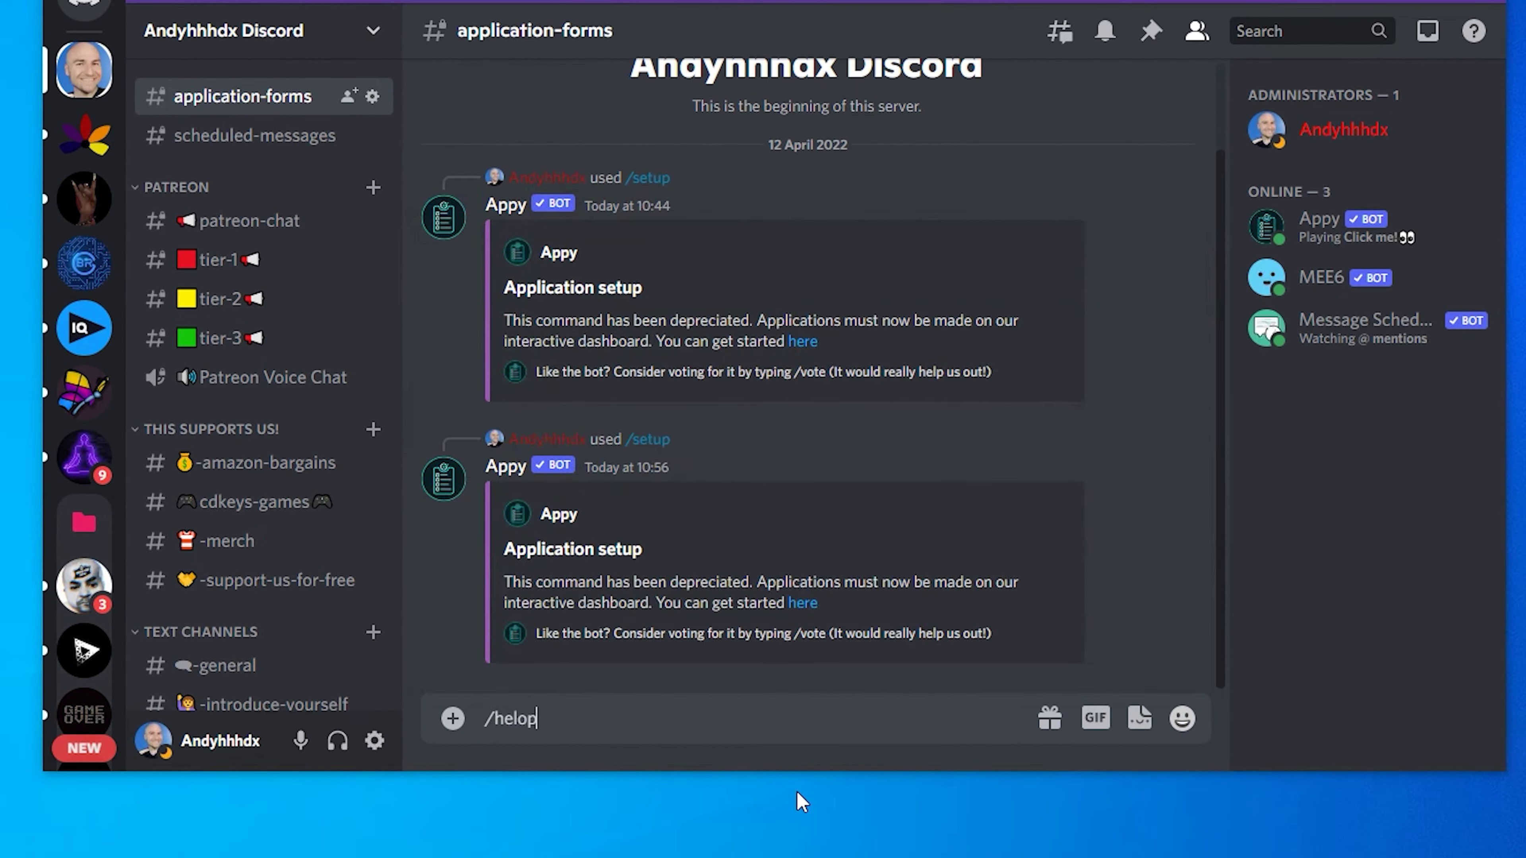
key(Return)
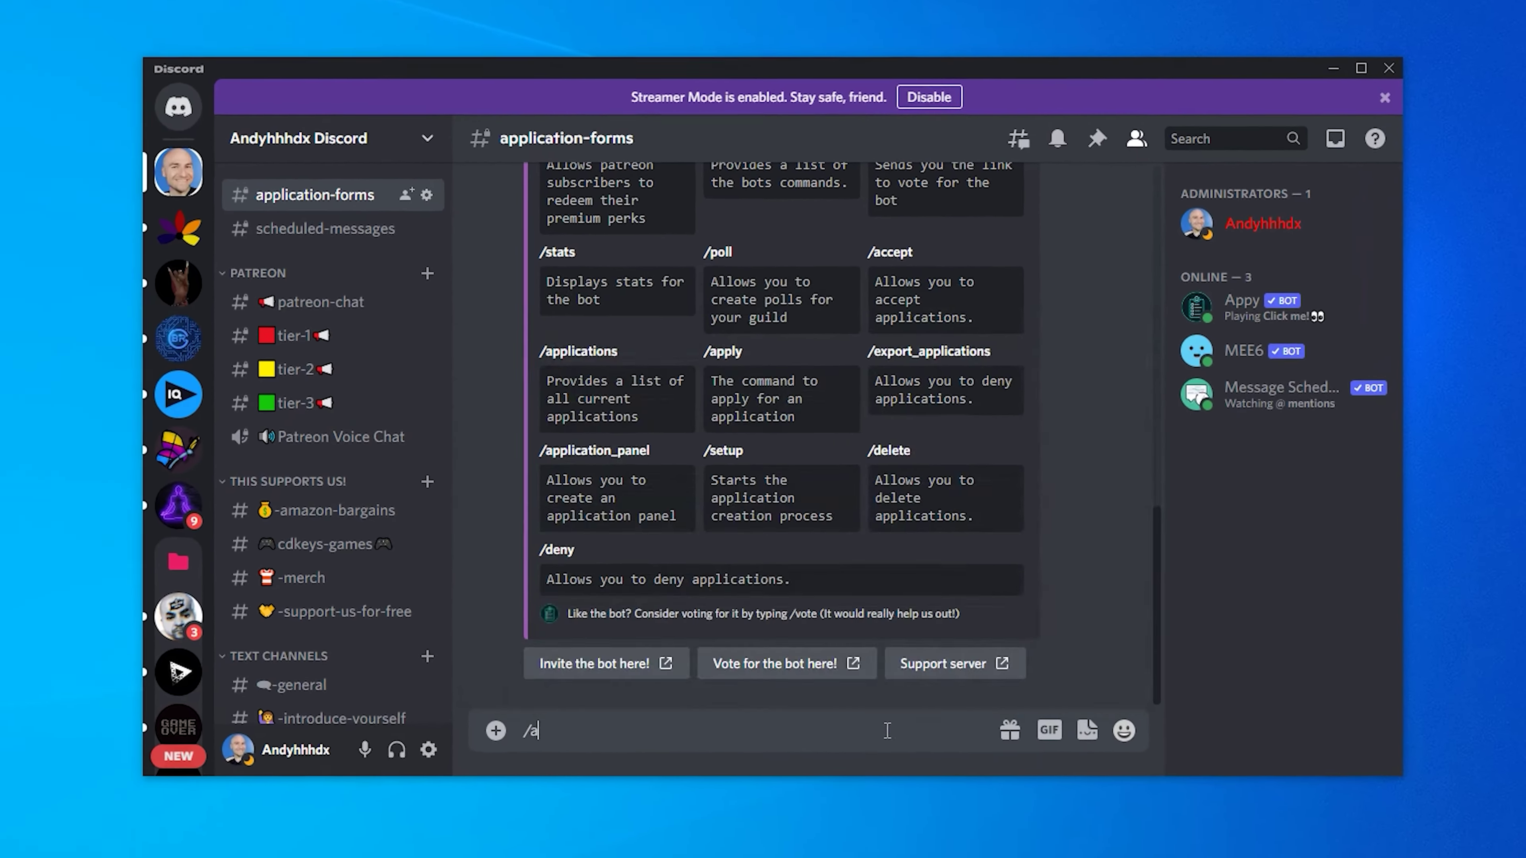
- Apply for the Moderator Job with /apply and answer Appy's two questions with "I will be amazing" and "No"
text(pply)
key(Return)
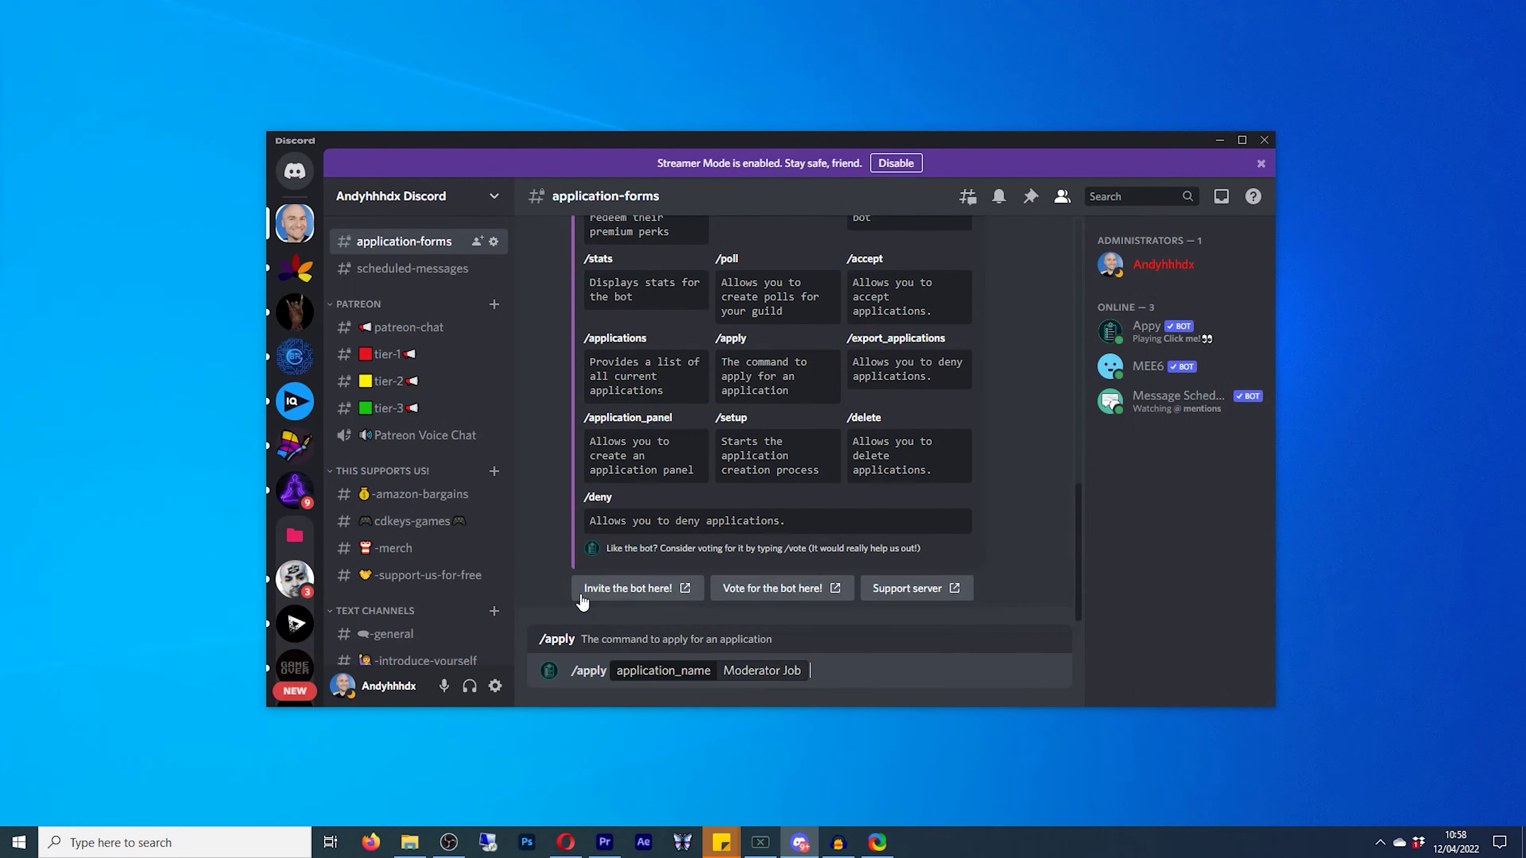
key(Return)
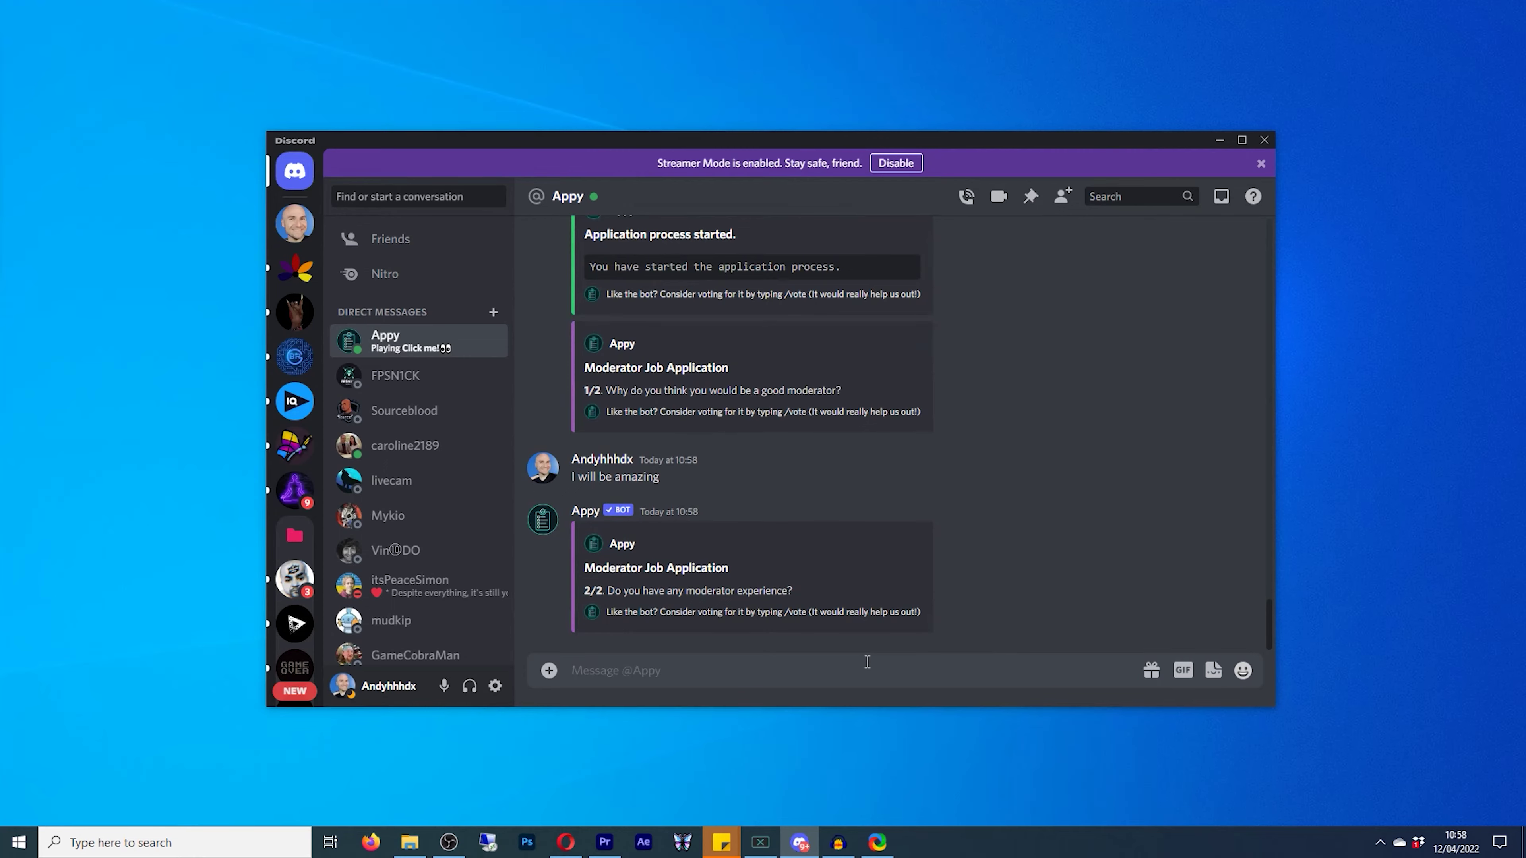
text(o)
key(Return)
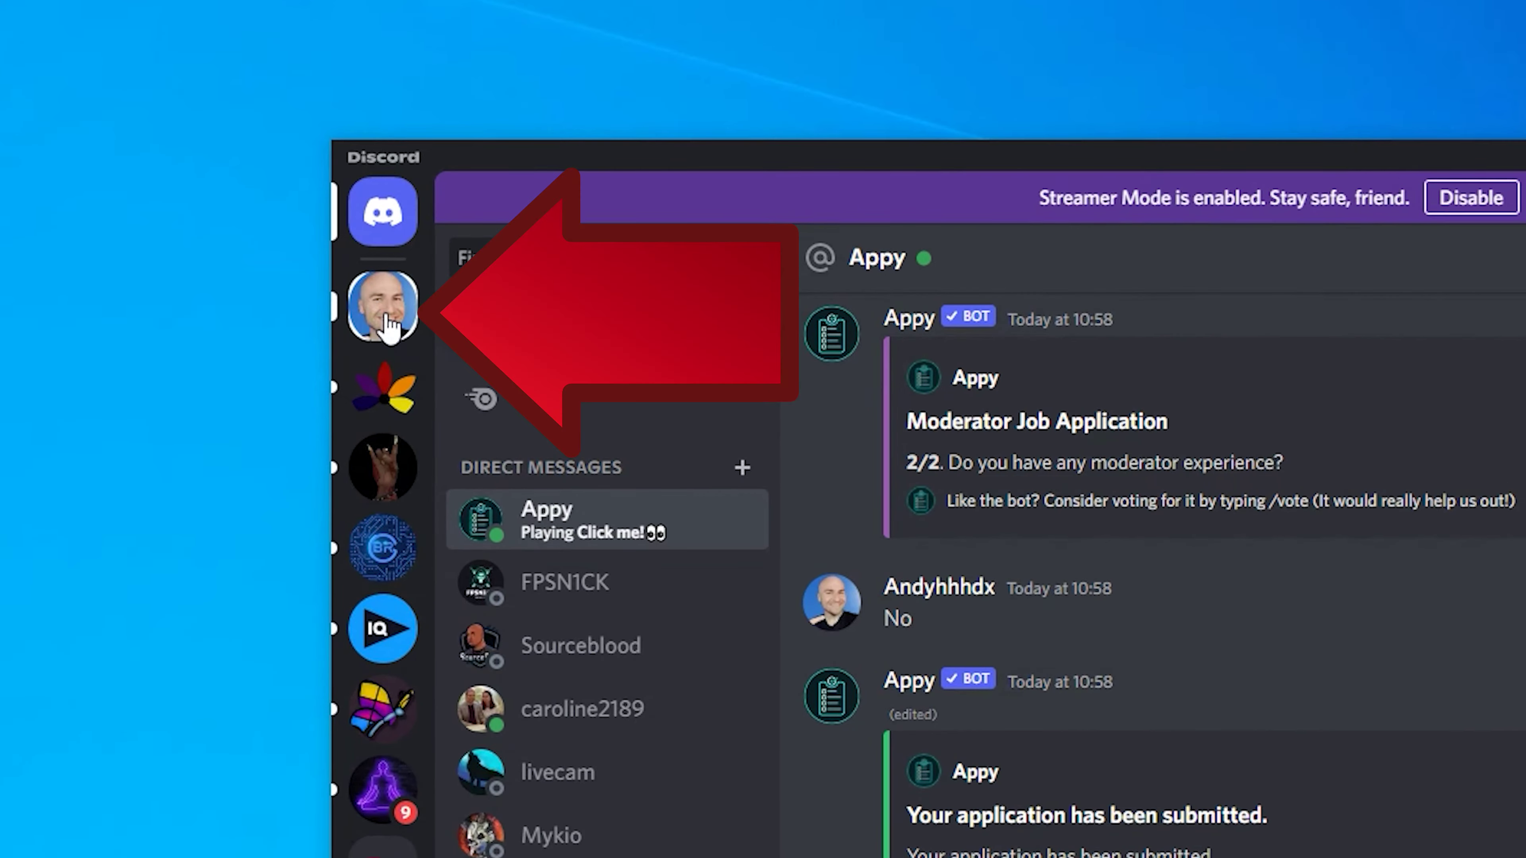
- Accept the submitted Moderator Job application in the server's application-forms channel and open the applicant's member profile
click(384, 325)
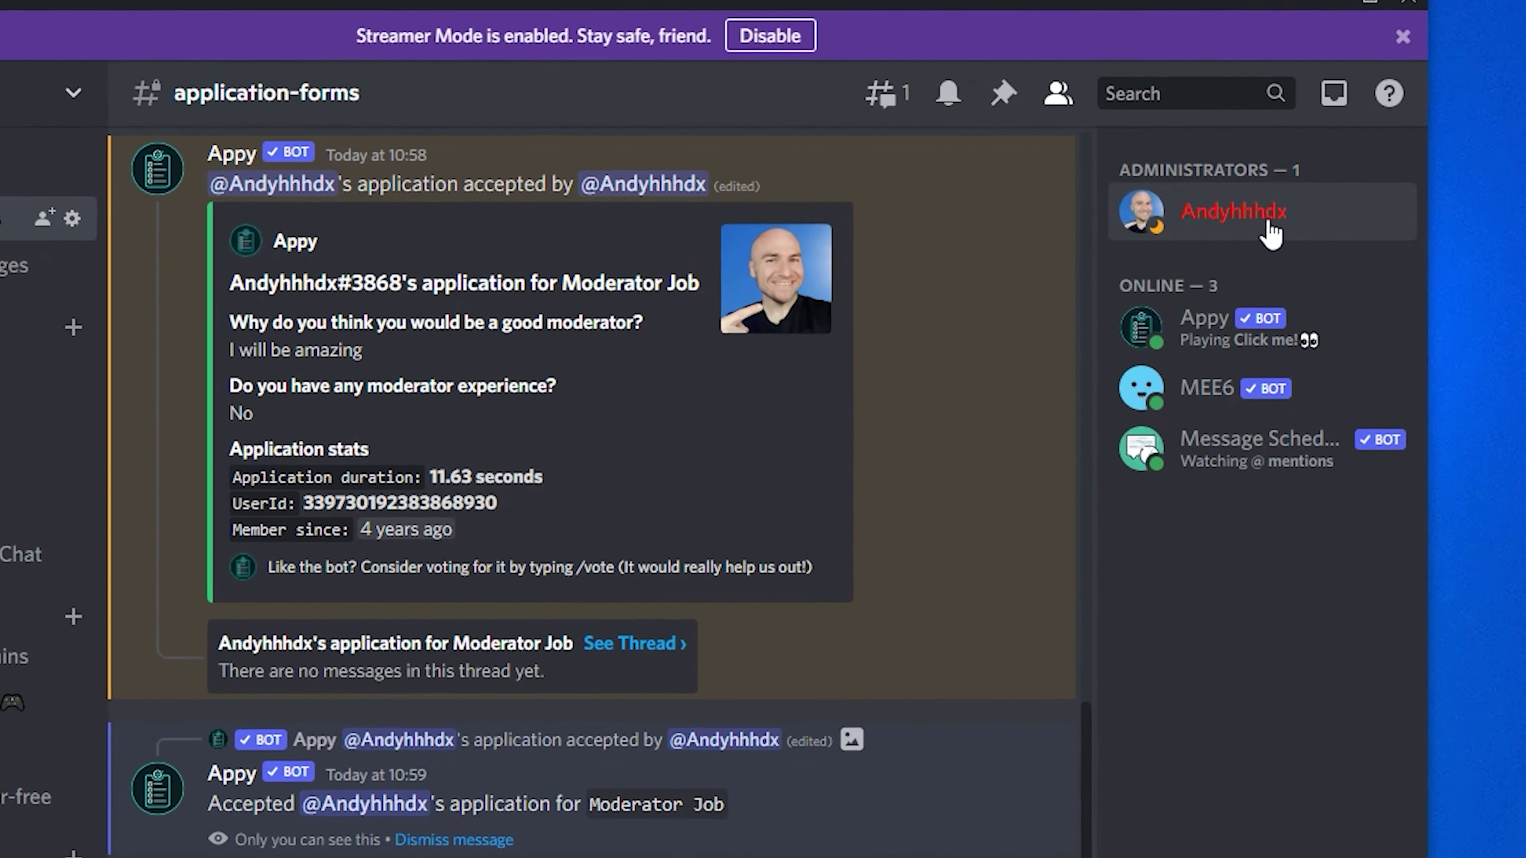
click(1319, 227)
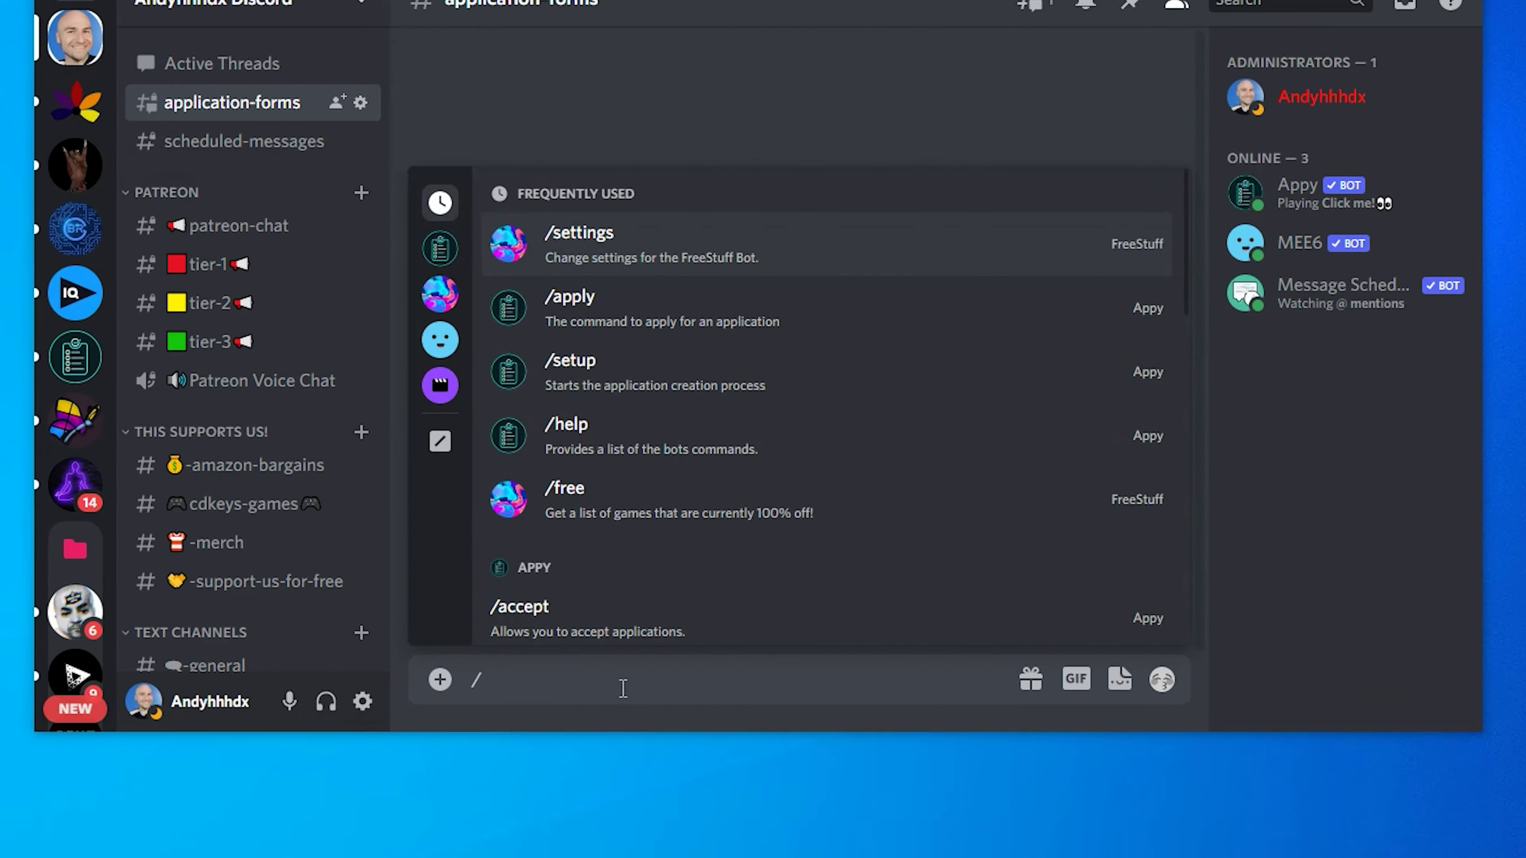
- Run Appy's /setup command in application-forms and open the server's existing panel in the Appy web dashboard
text(set)
key(Down)
key(Tab)
key(Return)
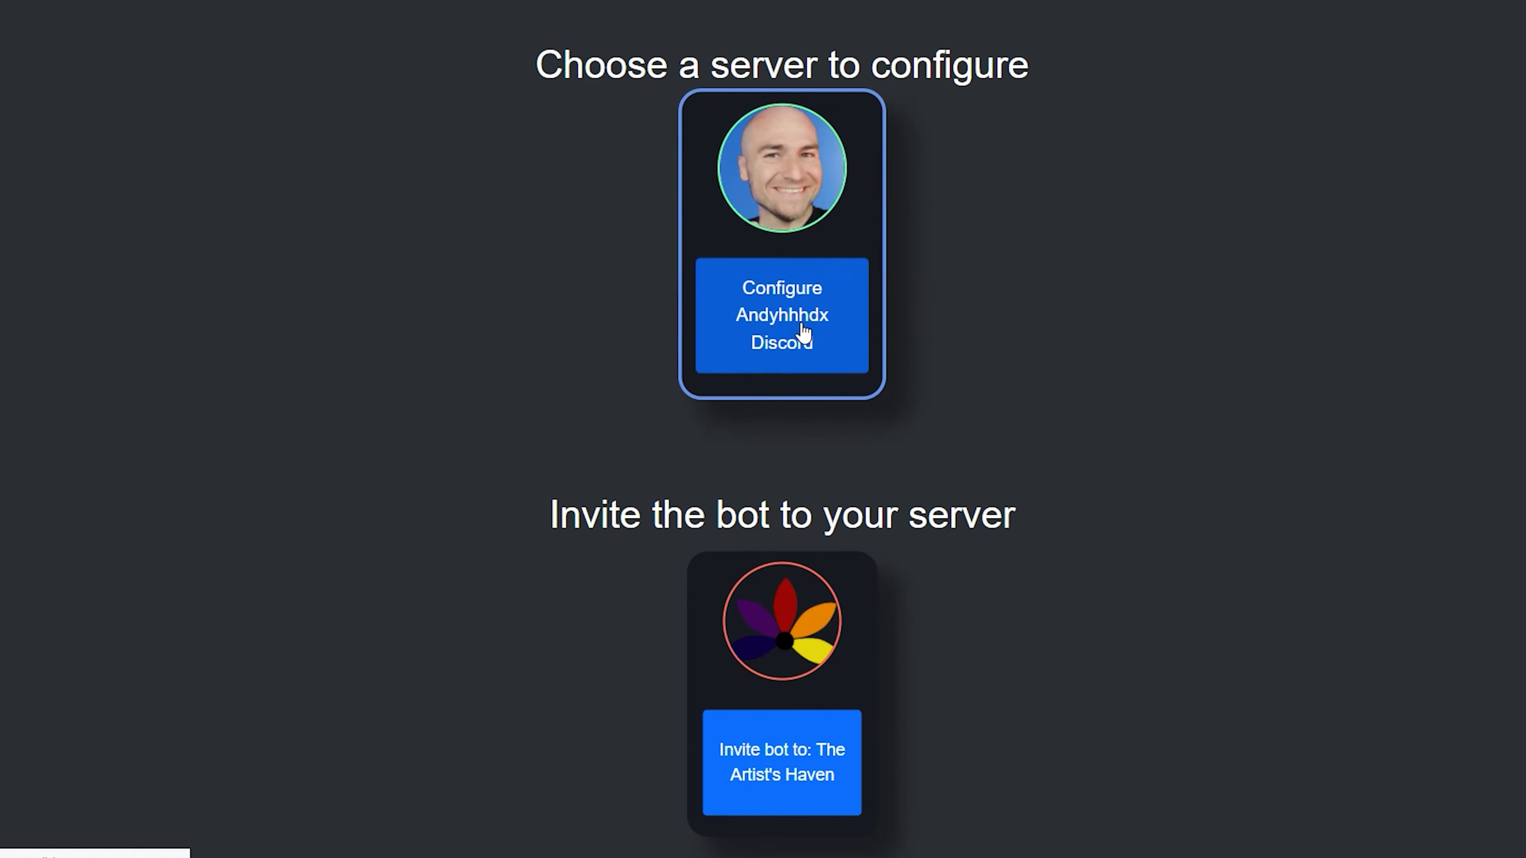
click(804, 332)
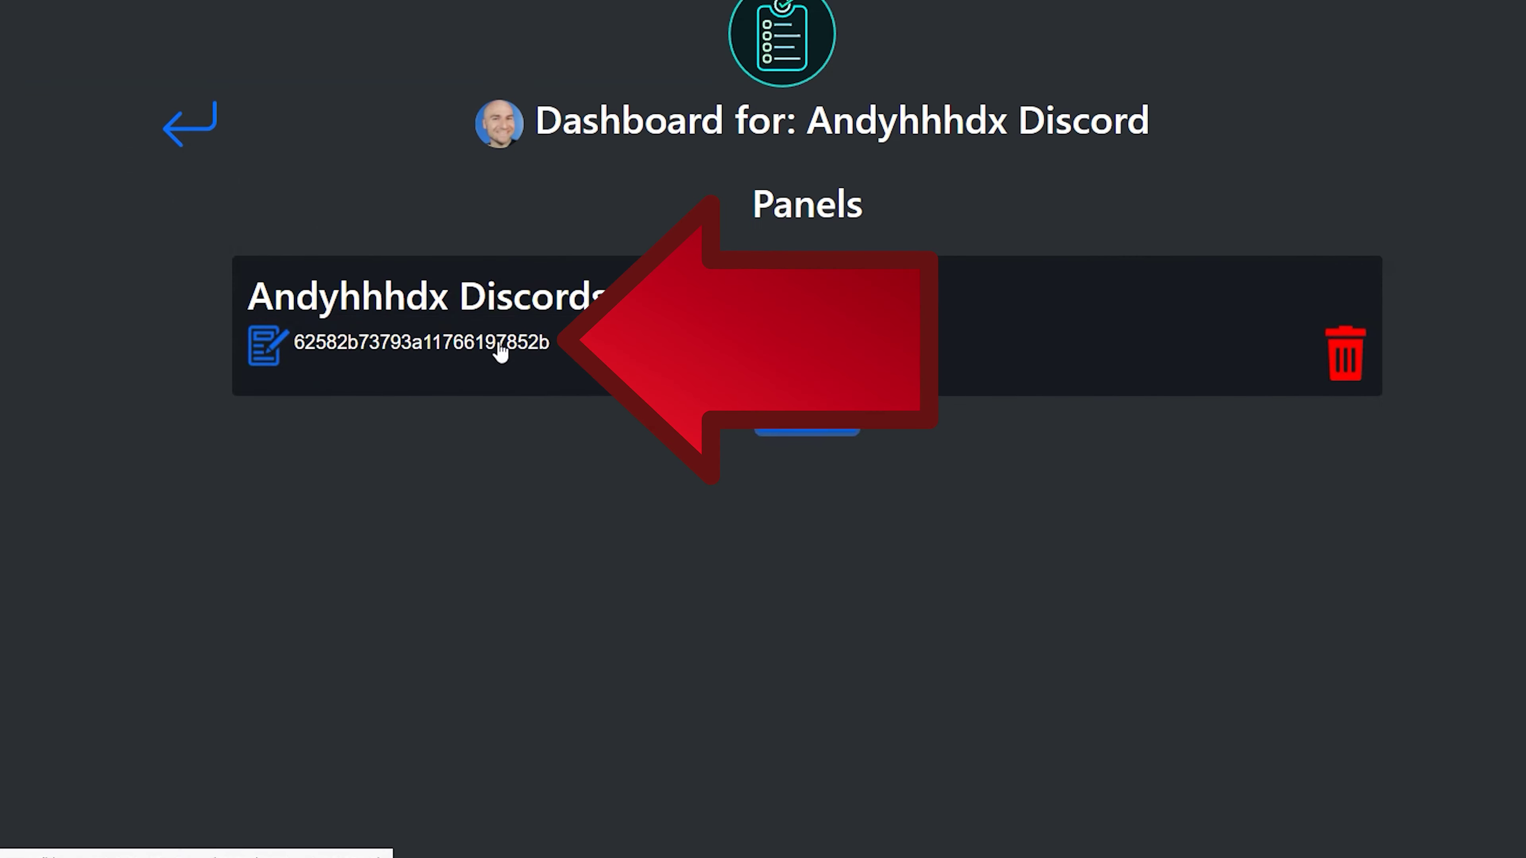
click(499, 346)
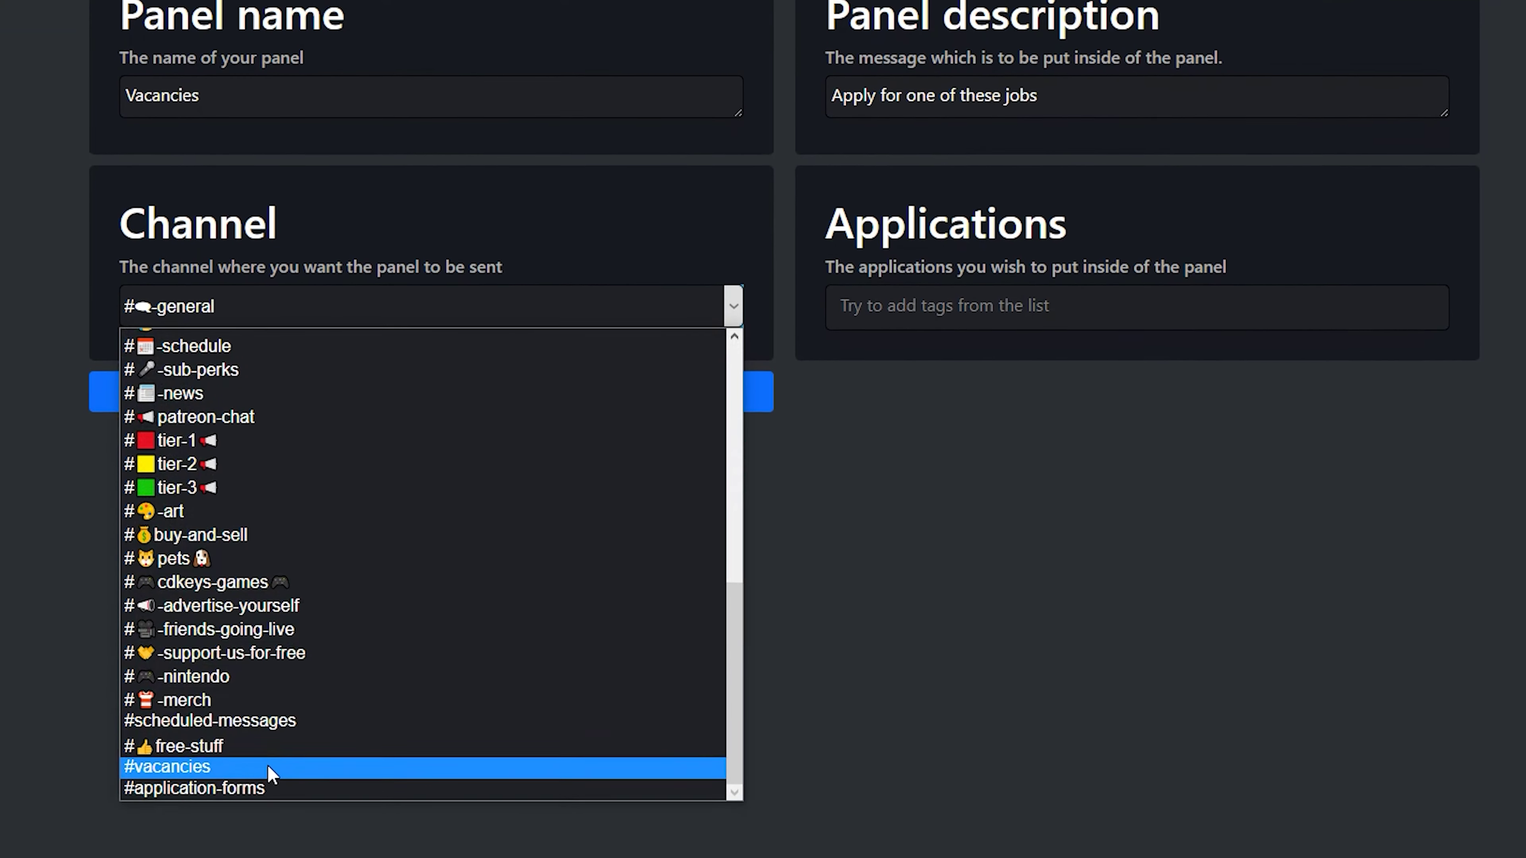
- Save the panel as "Vacancies", description "Apply for one of these jobs", channel #vacancies, with applications Moderator Job, 2nd In Command Job and Admin Massage Therapist
click(273, 812)
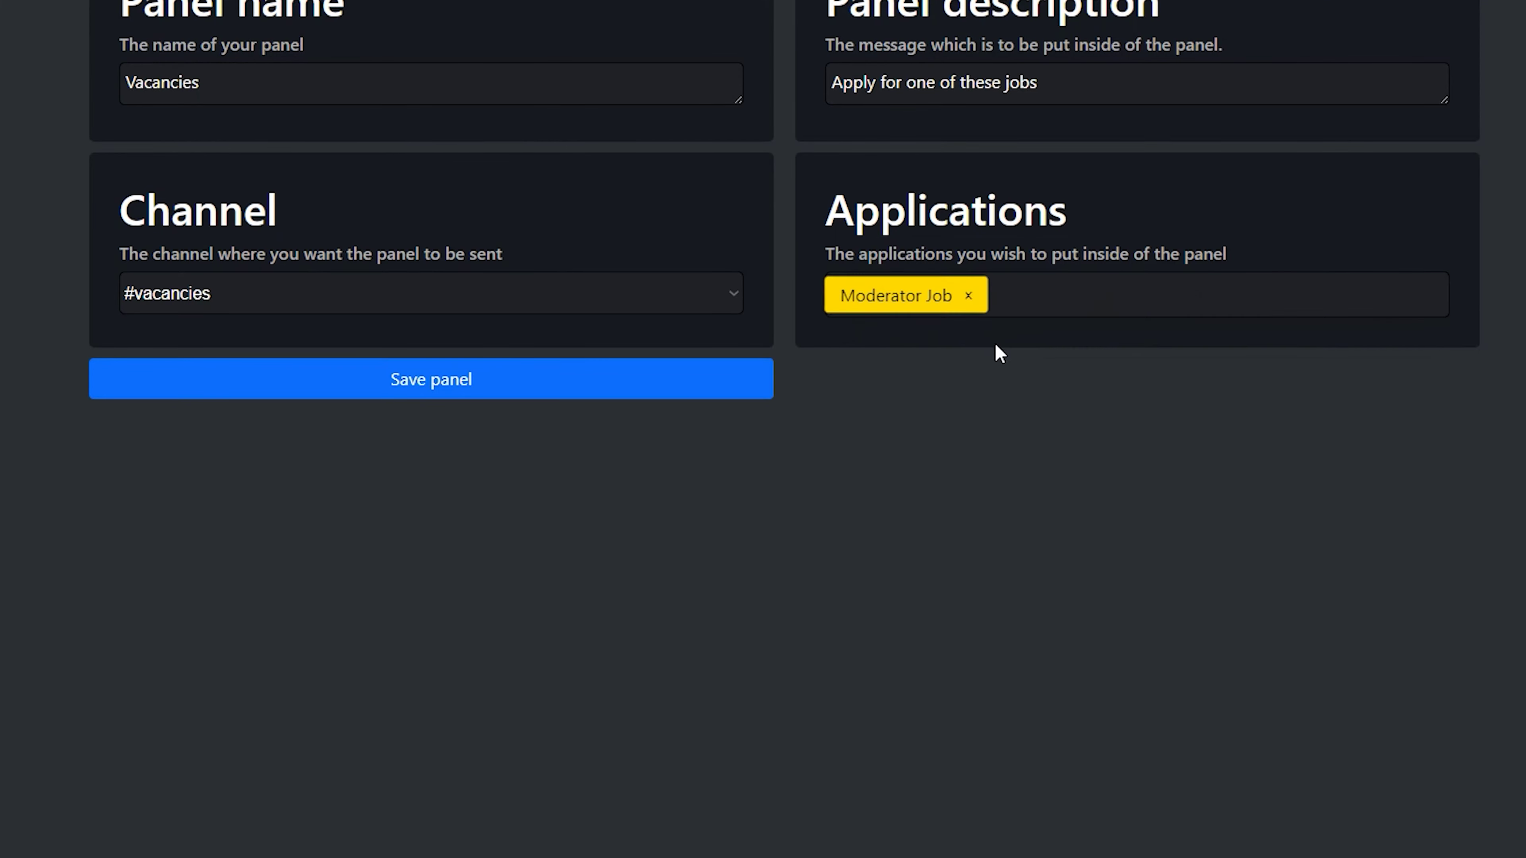
click(1025, 338)
click(1230, 301)
click(1138, 340)
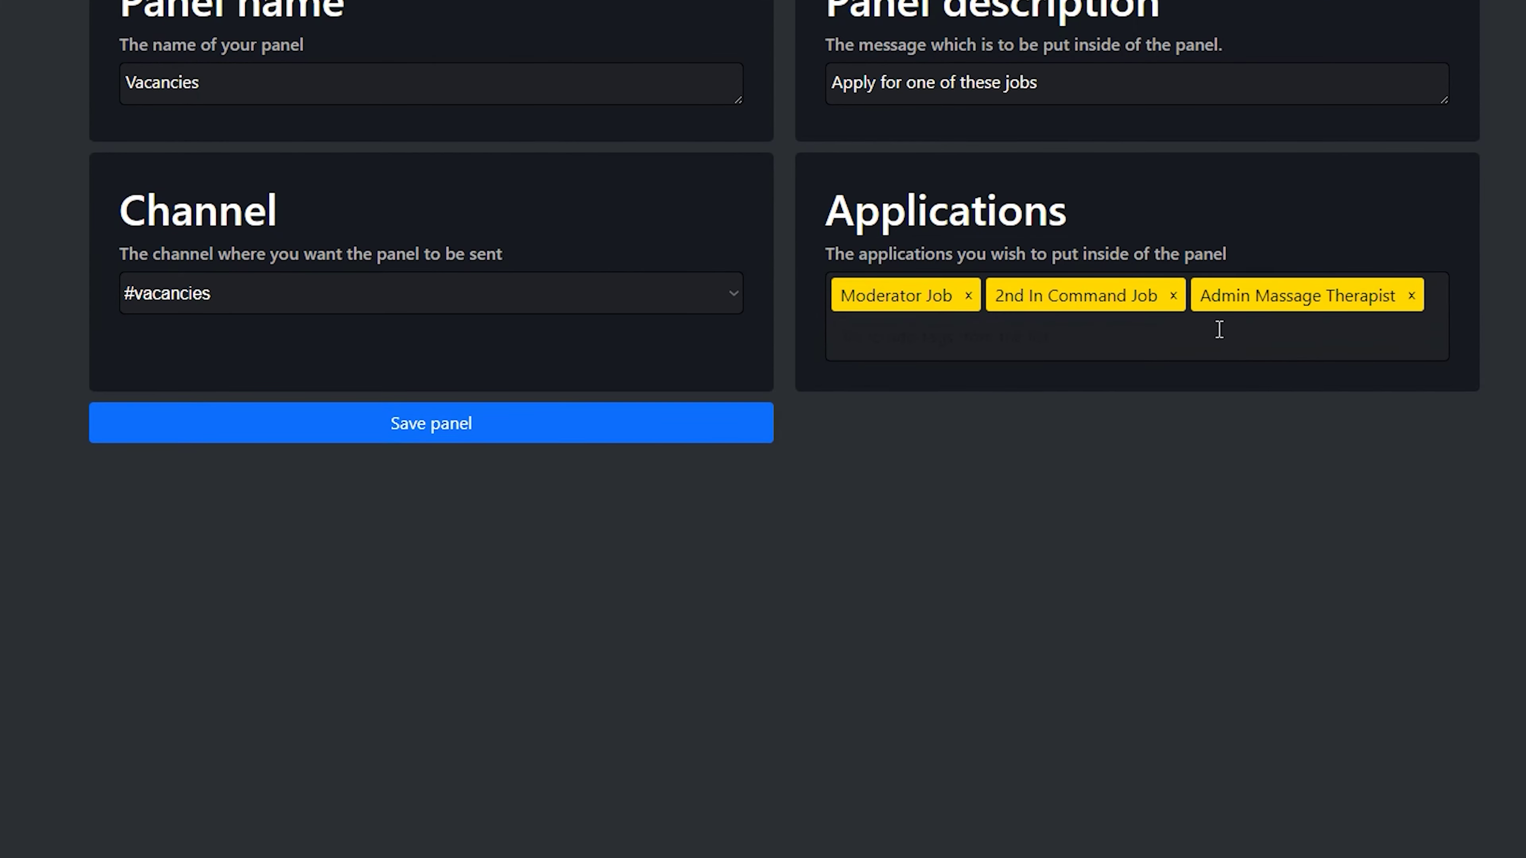
click(889, 375)
click(441, 430)
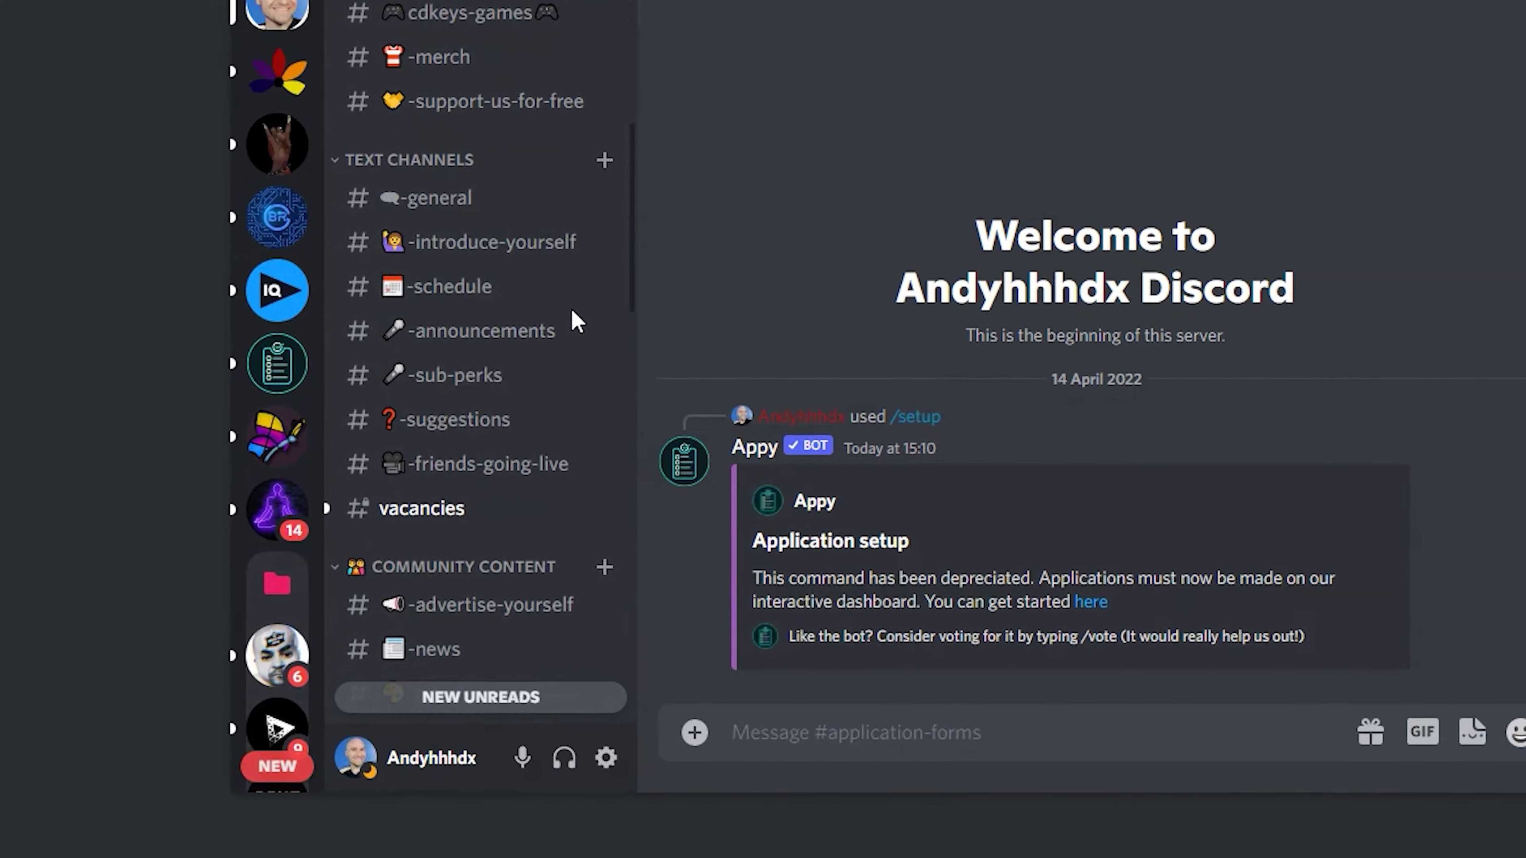
- Switch to Discord and view the application panel in the server's vacancies channel
scroll(572, 317, down, 5)
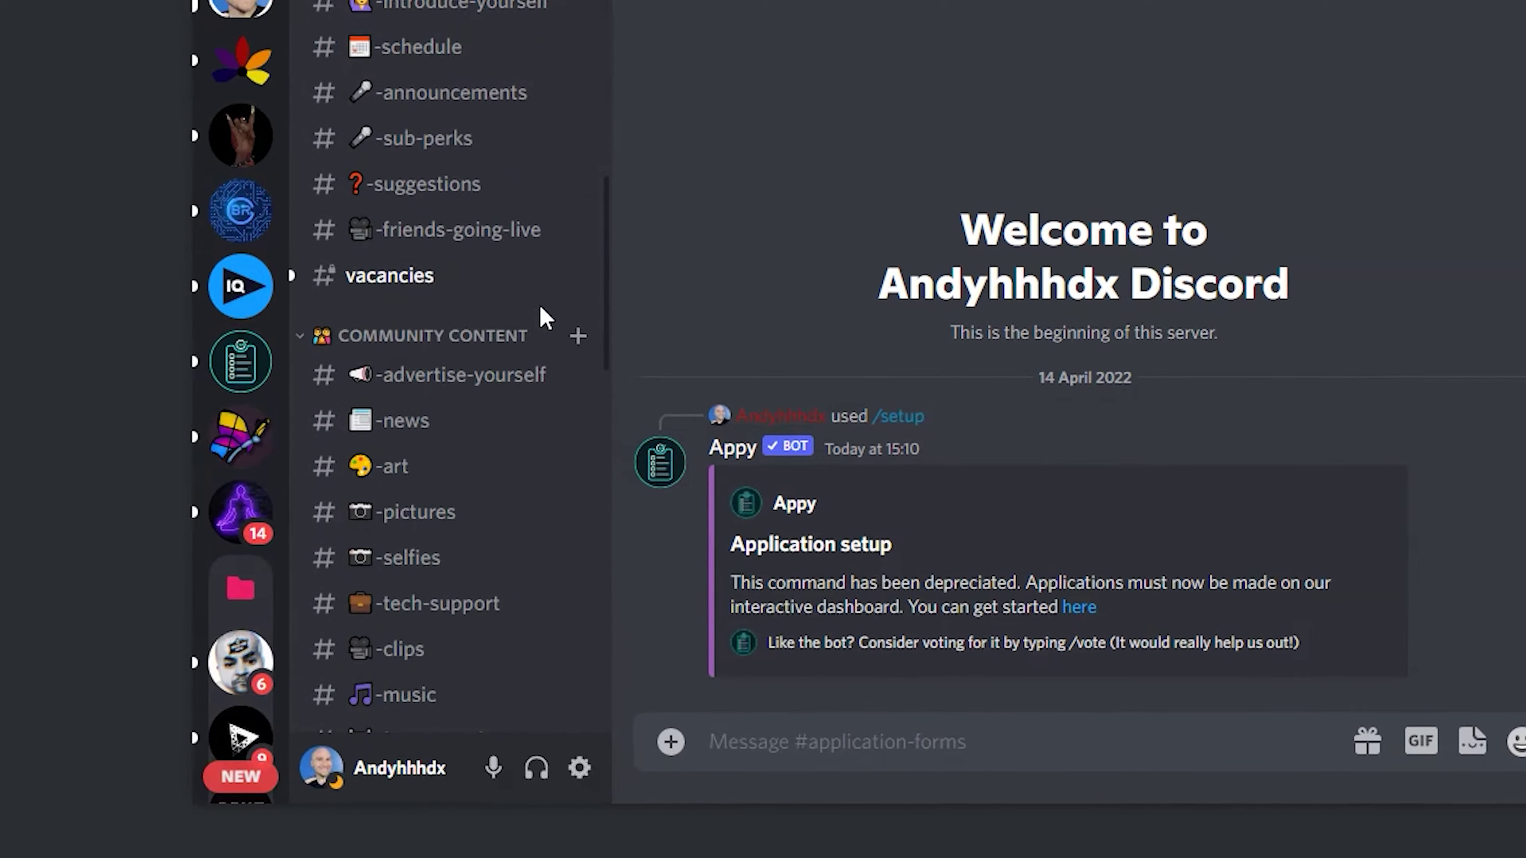
click(368, 239)
click(1129, 662)
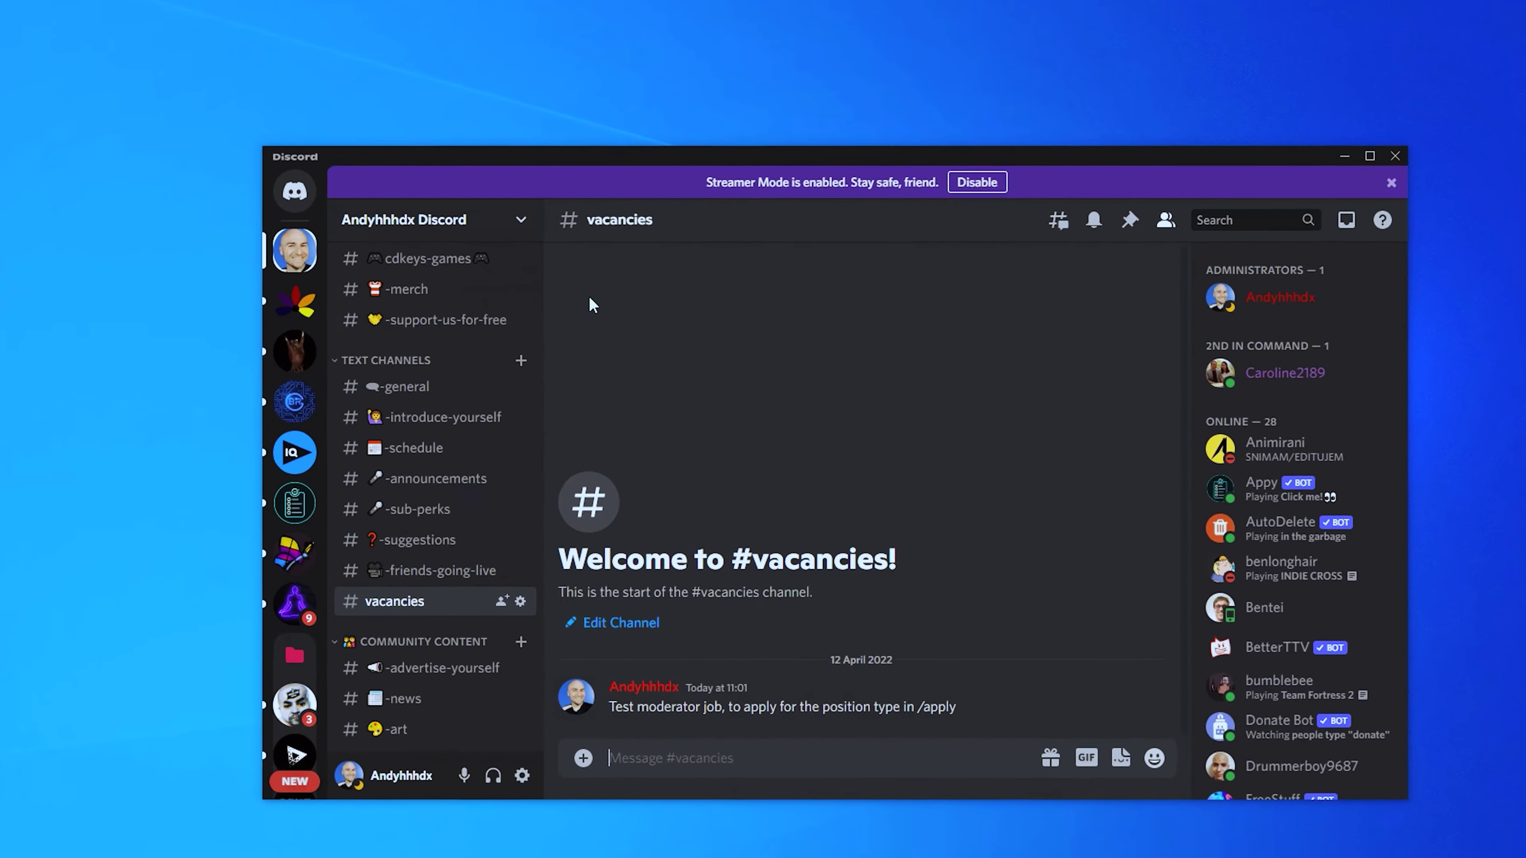
- Move the Appy role above the Moderator role in the server's role settings and save the changes
click(521, 219)
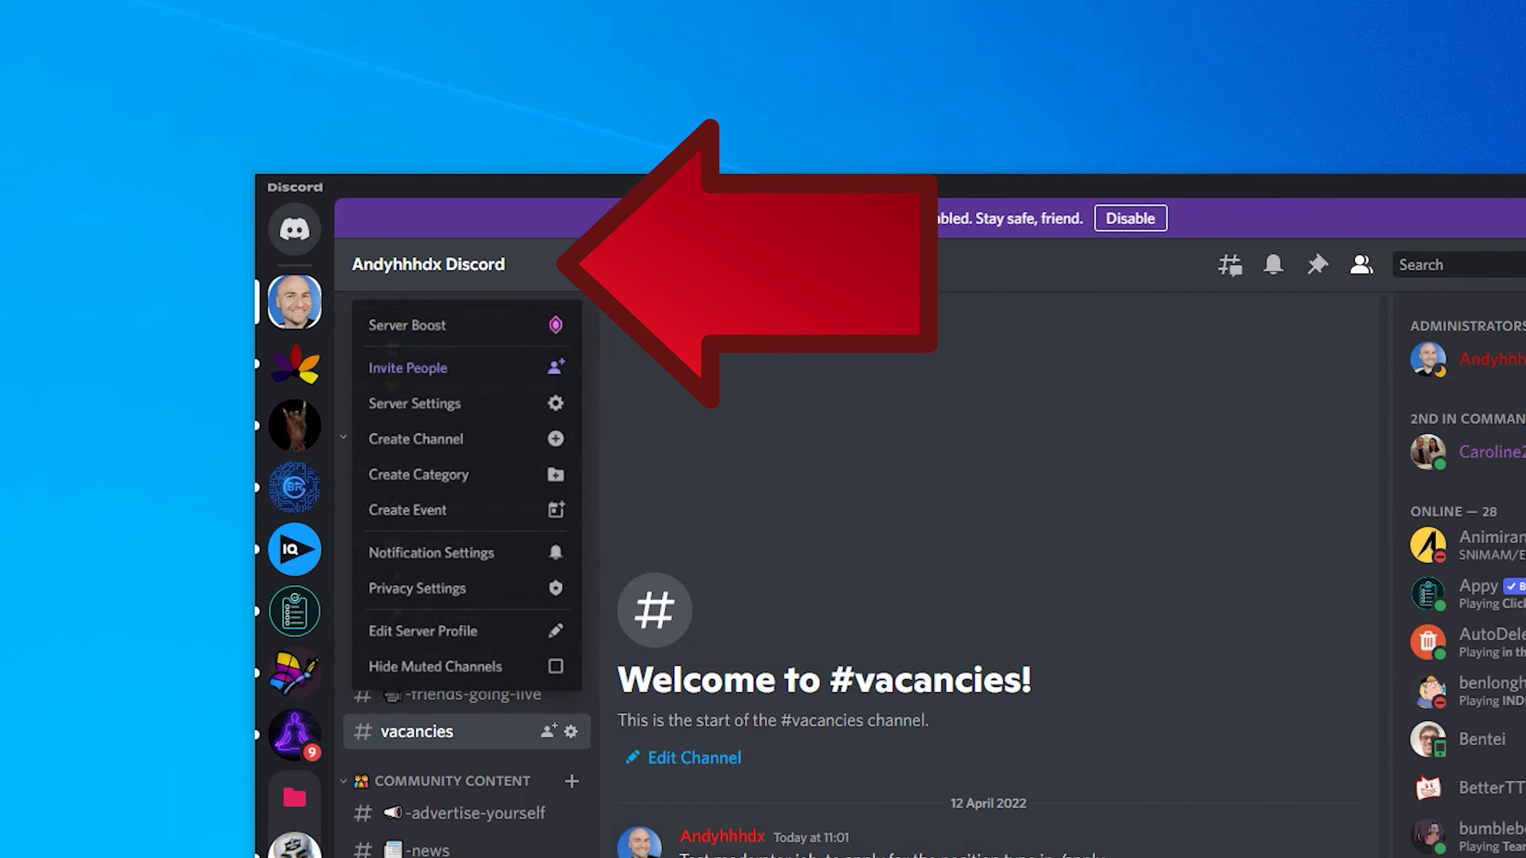
click(479, 418)
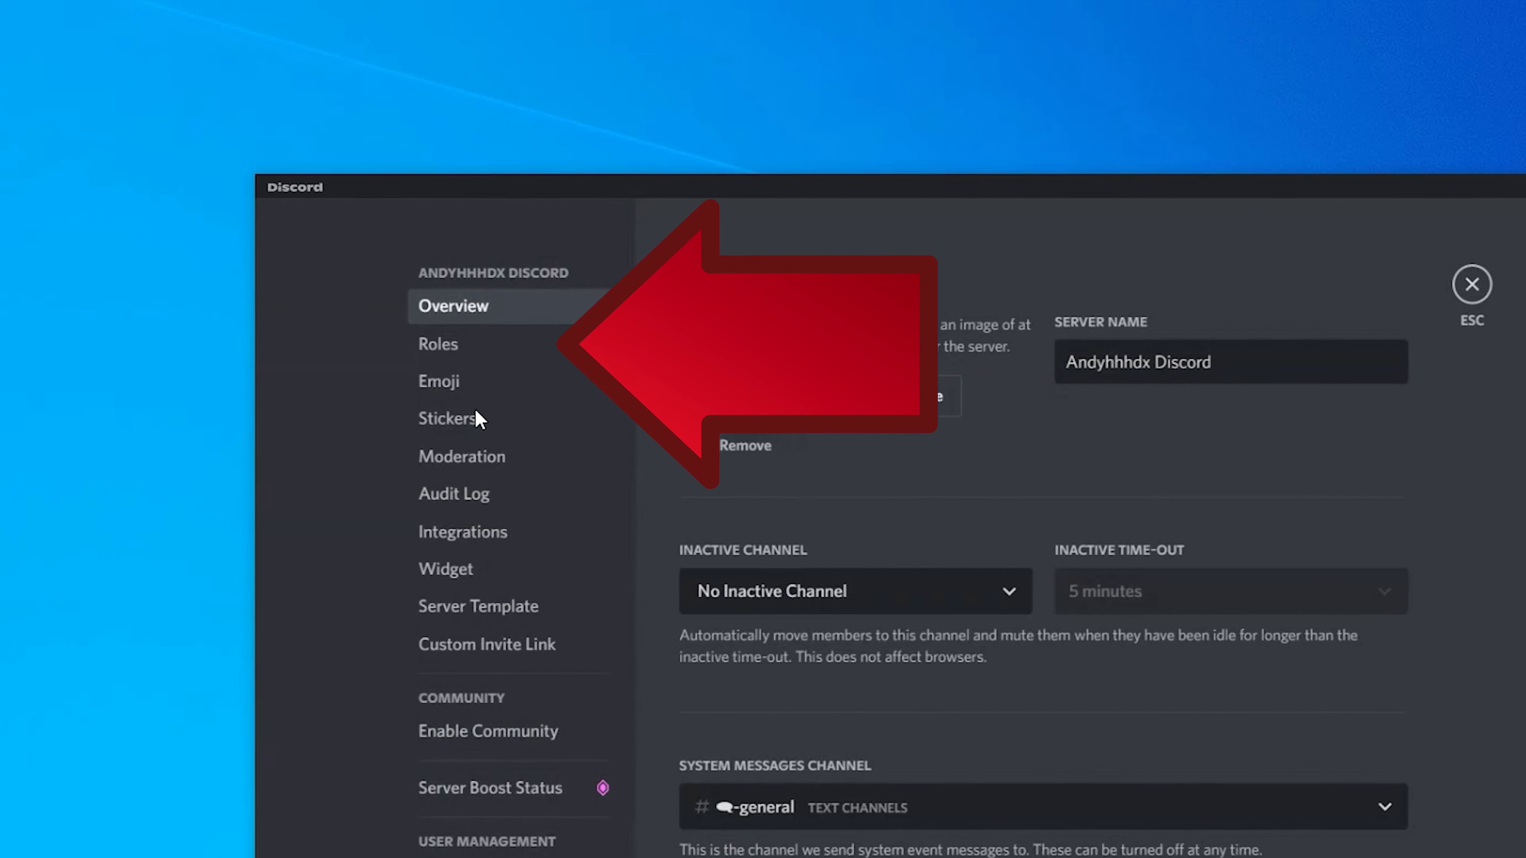
click(439, 343)
scroll(1021, 721, down, 15)
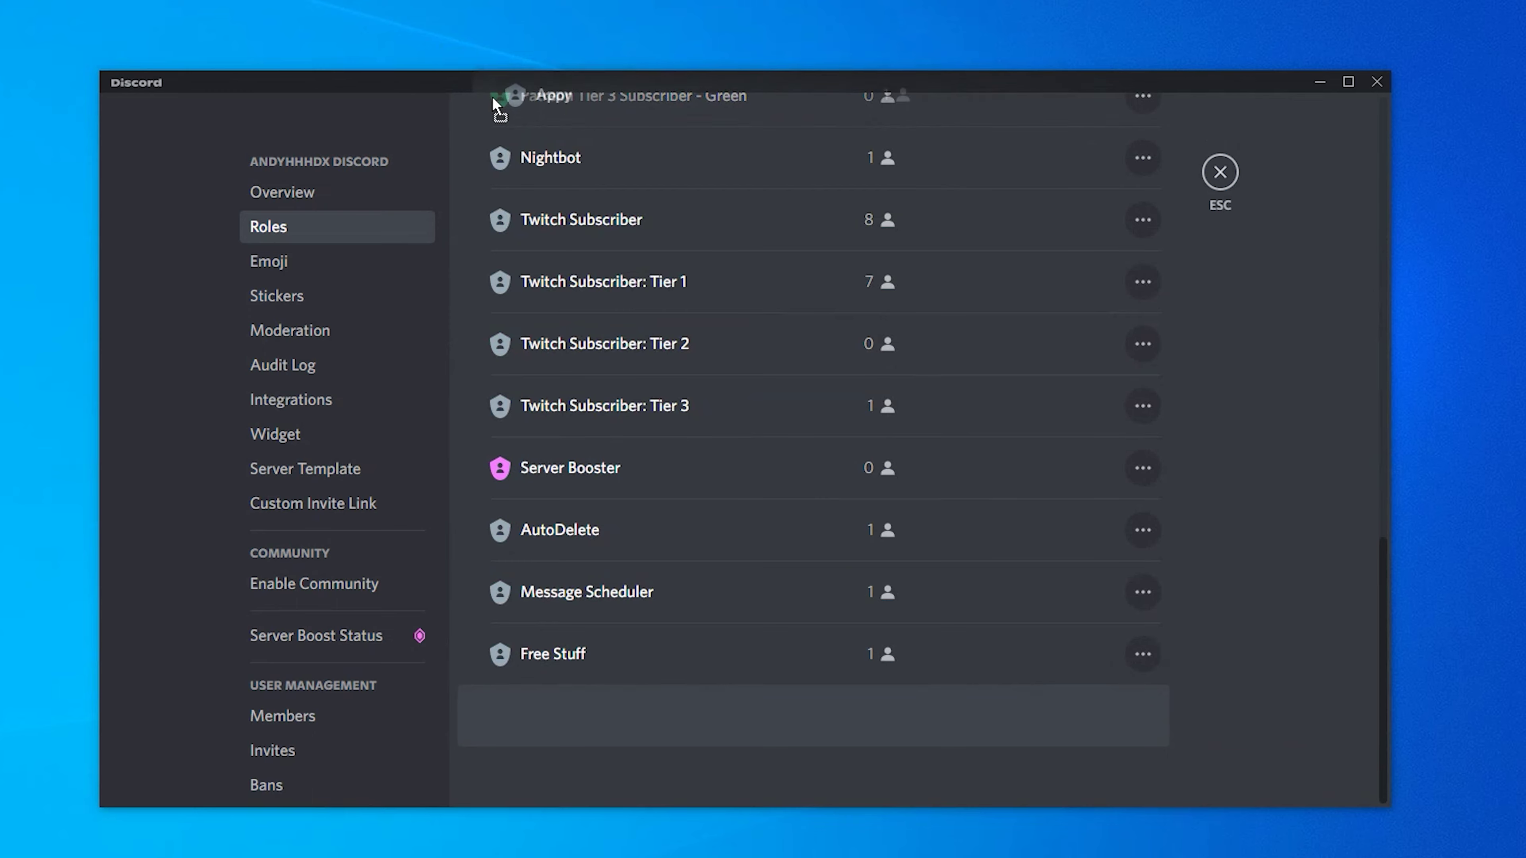
drag(492, 105, 492, 230)
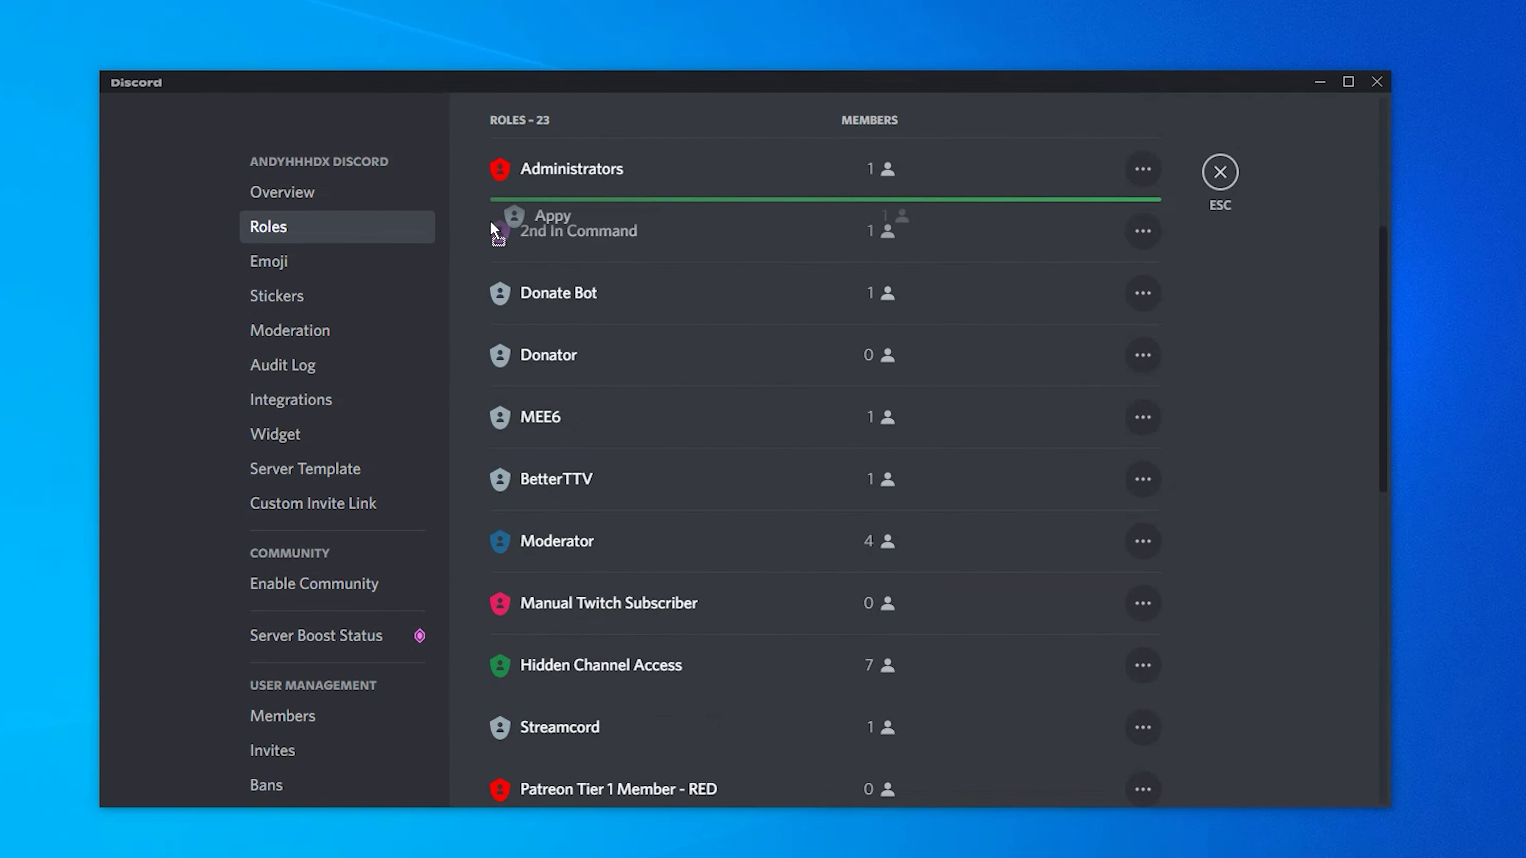
drag(463, 558, 475, 518)
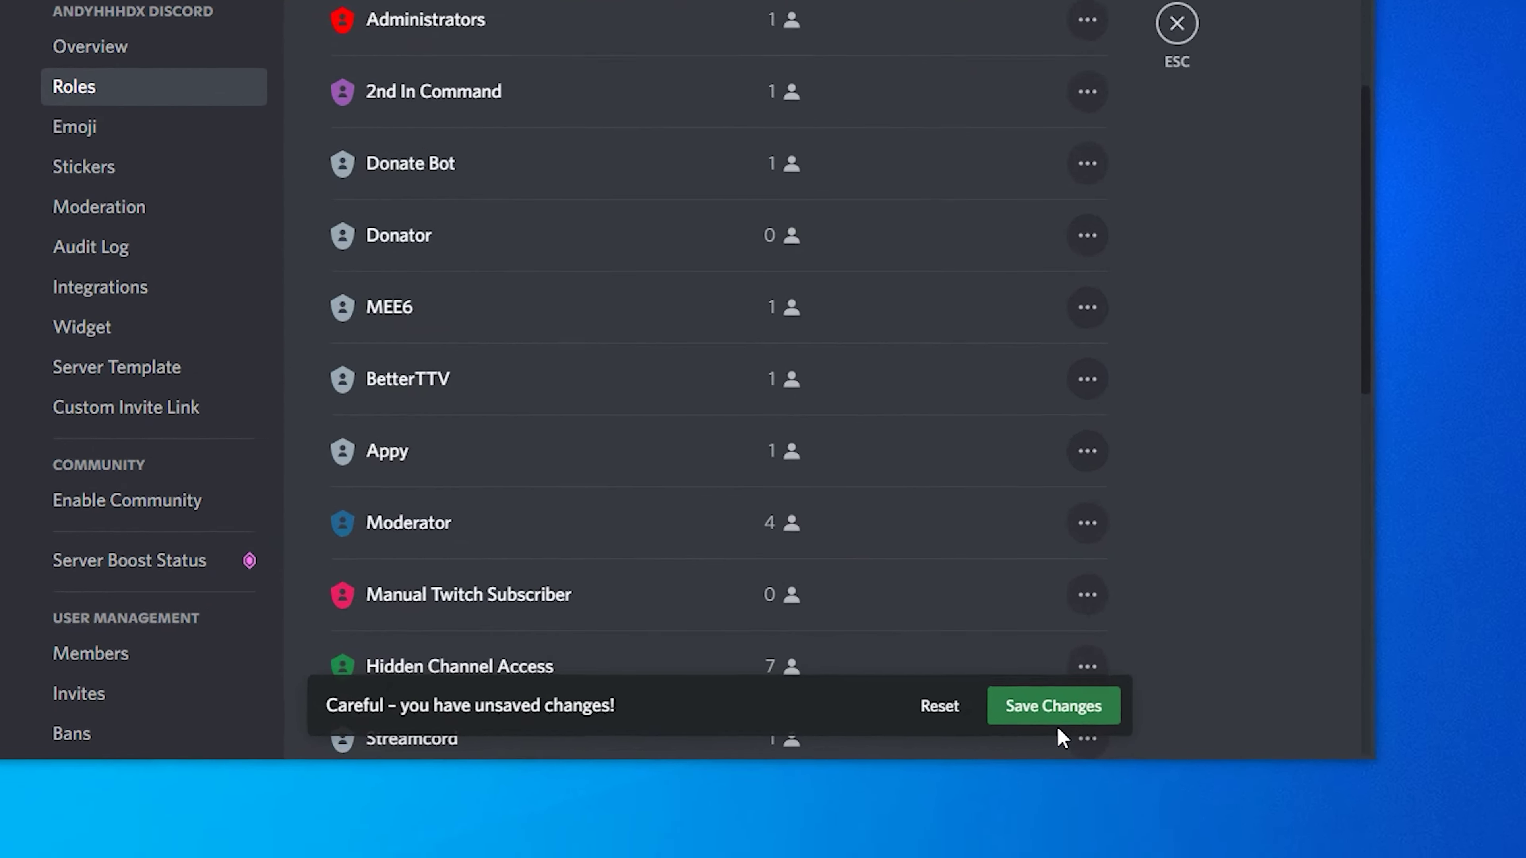
click(1110, 761)
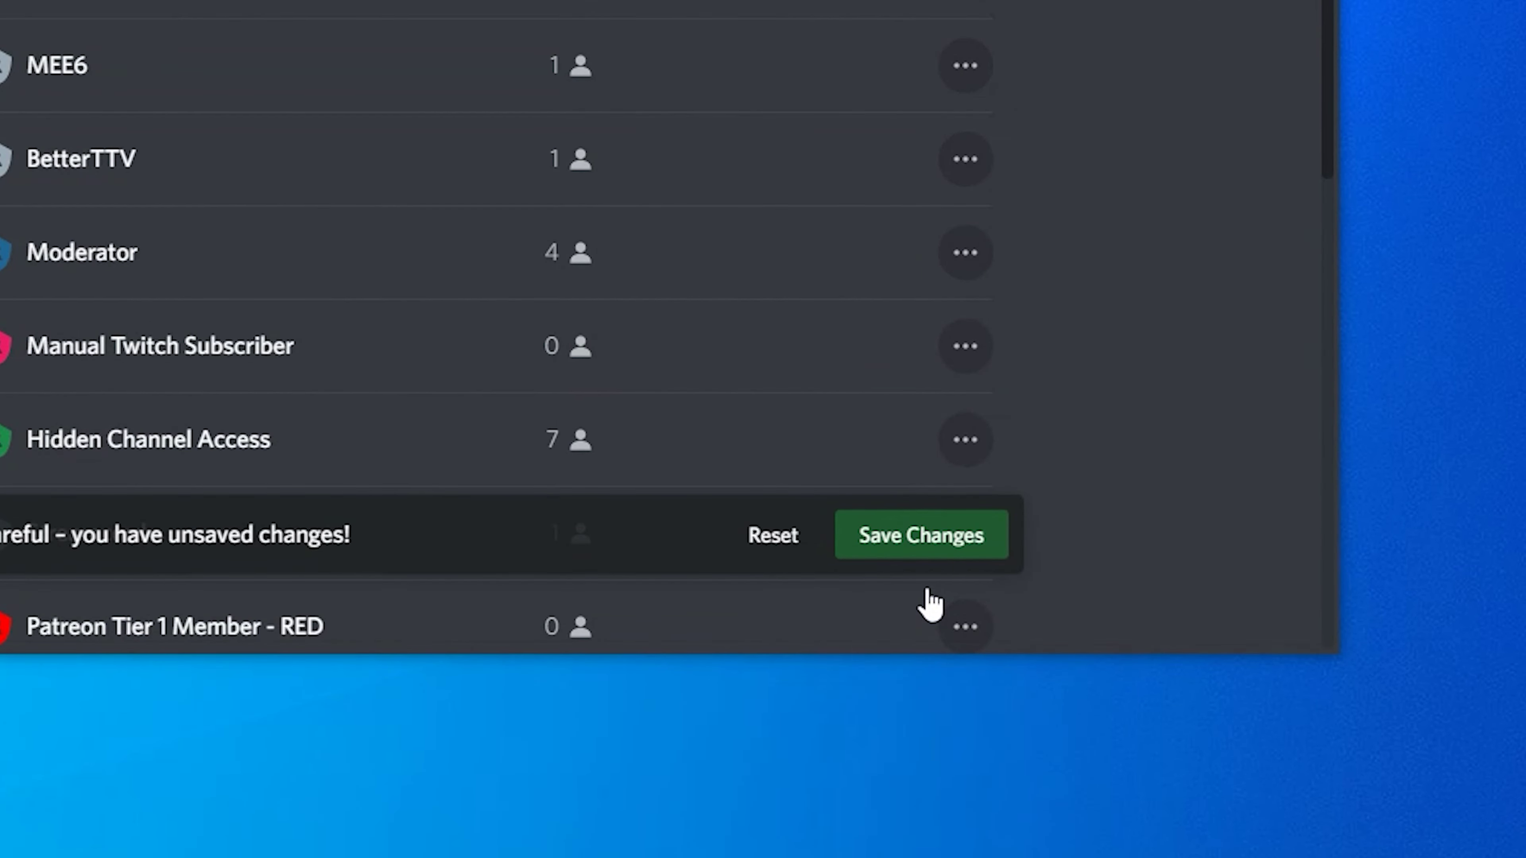